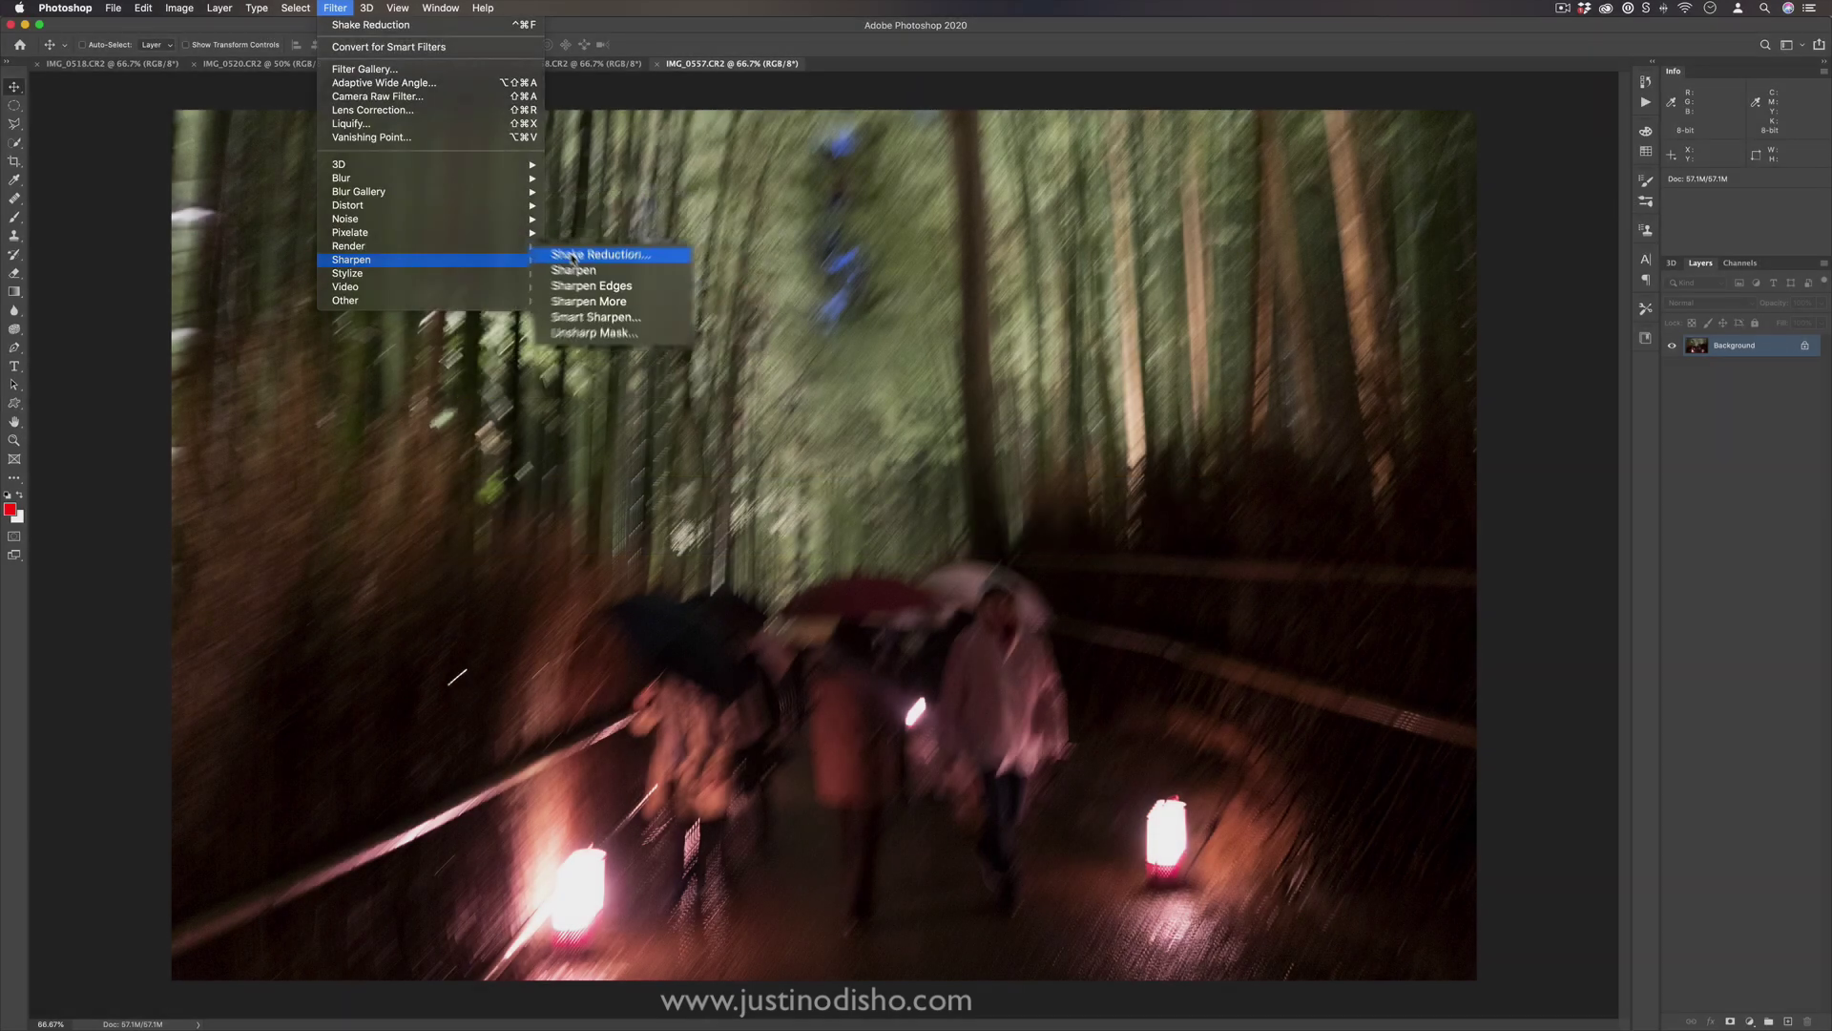
# Start the Shake Reduction filter on the blurry night bamboo-path photo.
pyautogui.click(577, 262)
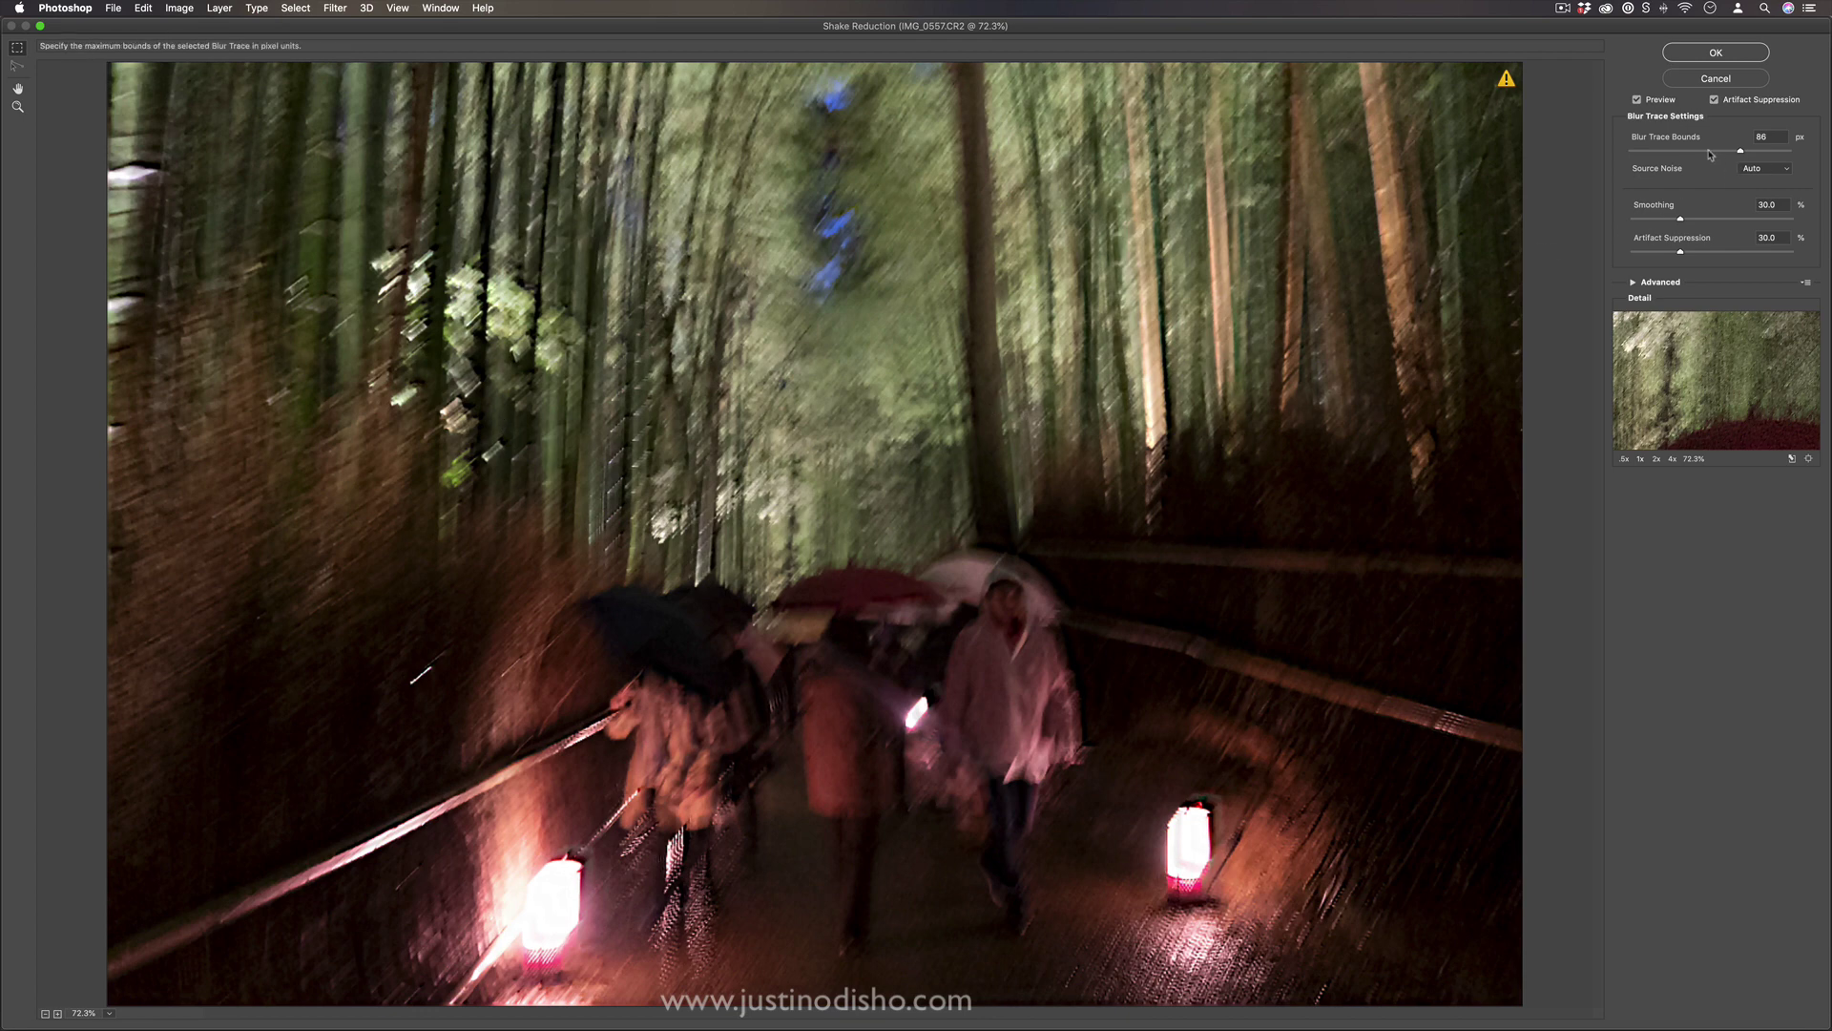
# Apply Shake Reduction with 34 px blur trace bounds and 54.5% artifact suppression.
pyautogui.moveTo(1708, 153); pyautogui.dragTo(1683, 152)
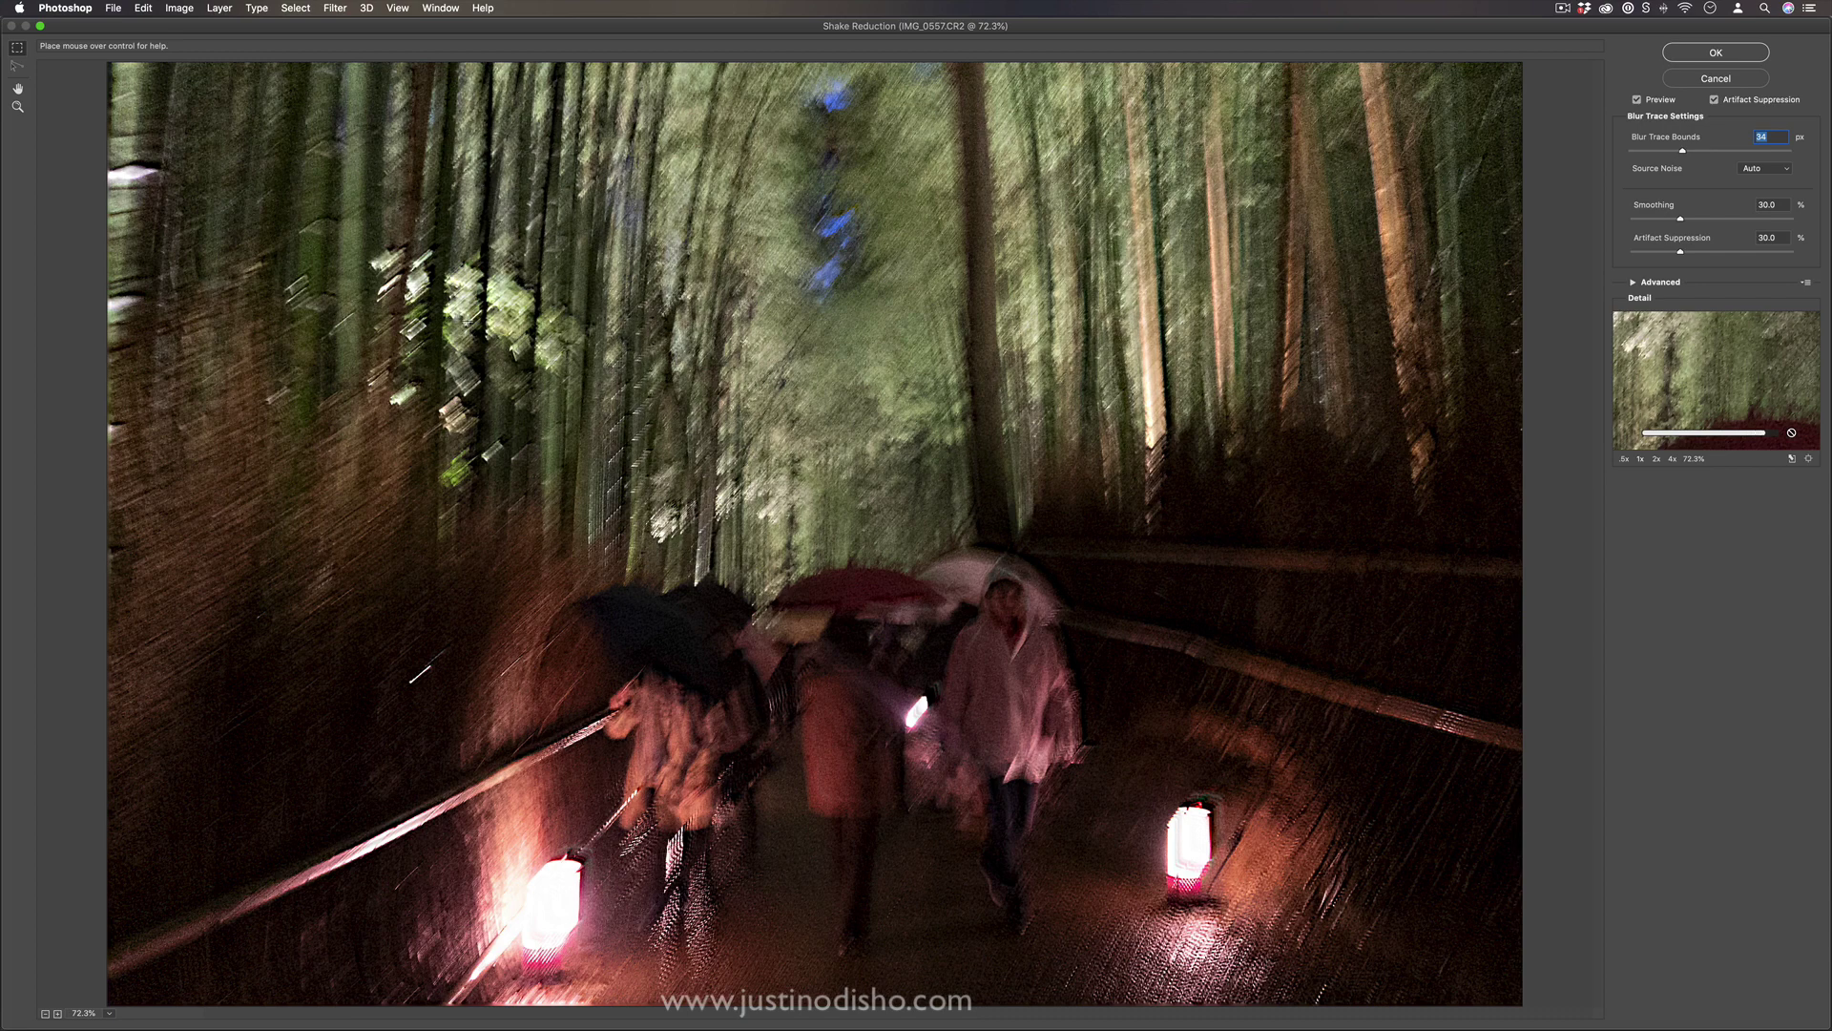
pyautogui.moveTo(1681, 252); pyautogui.dragTo(1718, 251)
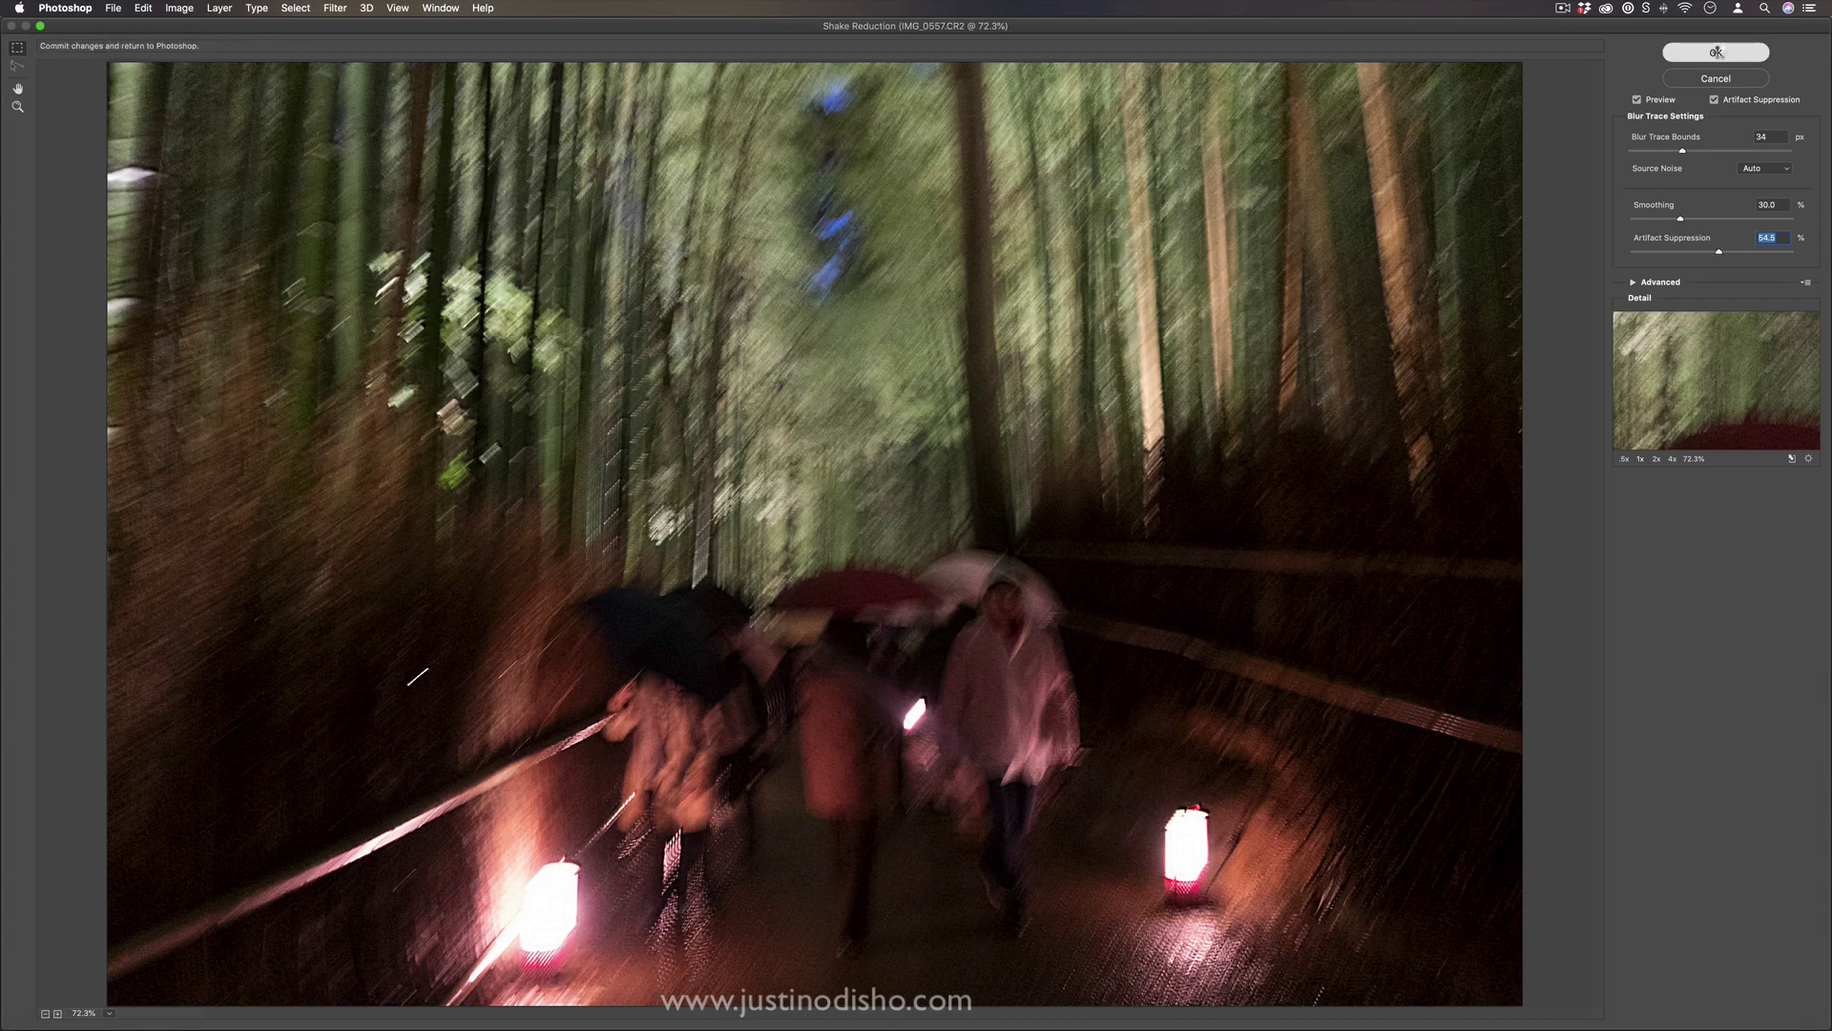
pyautogui.click(1716, 54)
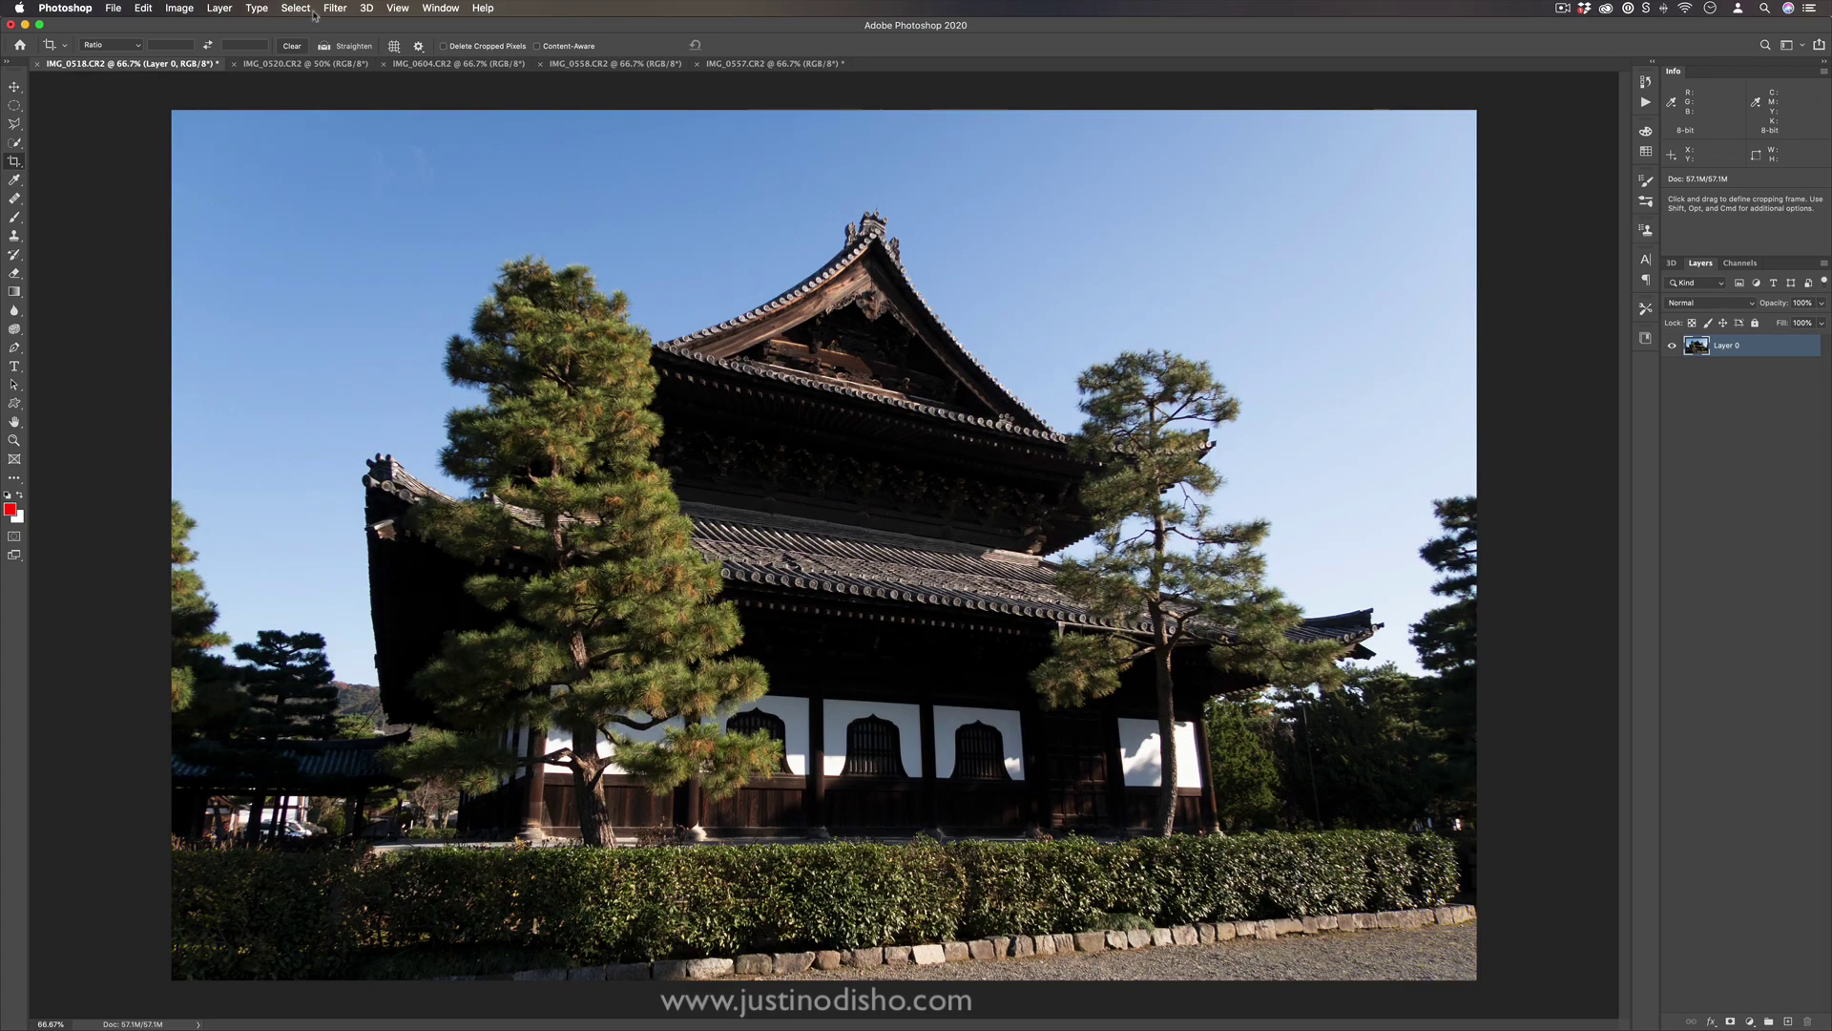
# Apply the basic Sharpen filter to the temple photo and inspect it at 200% before fitting to screen.
pyautogui.click(335, 8)
pyautogui.moveTo(428, 261)
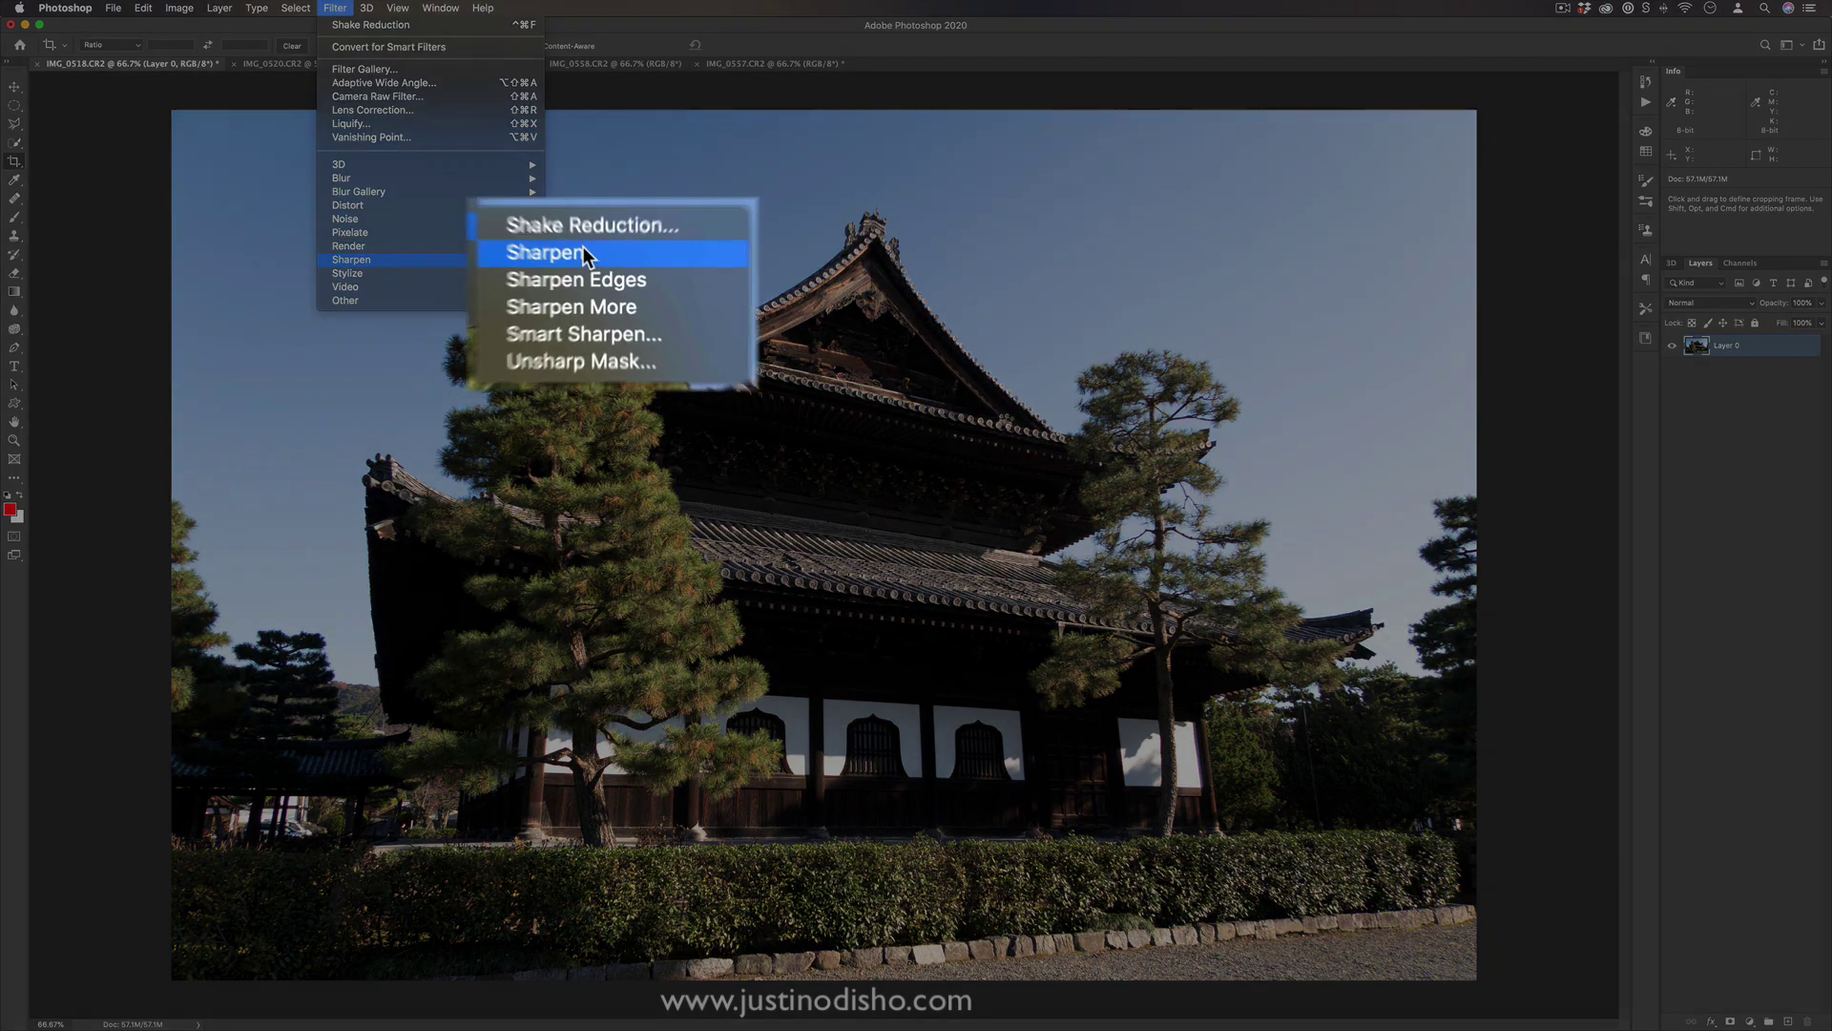
pyautogui.click(578, 273)
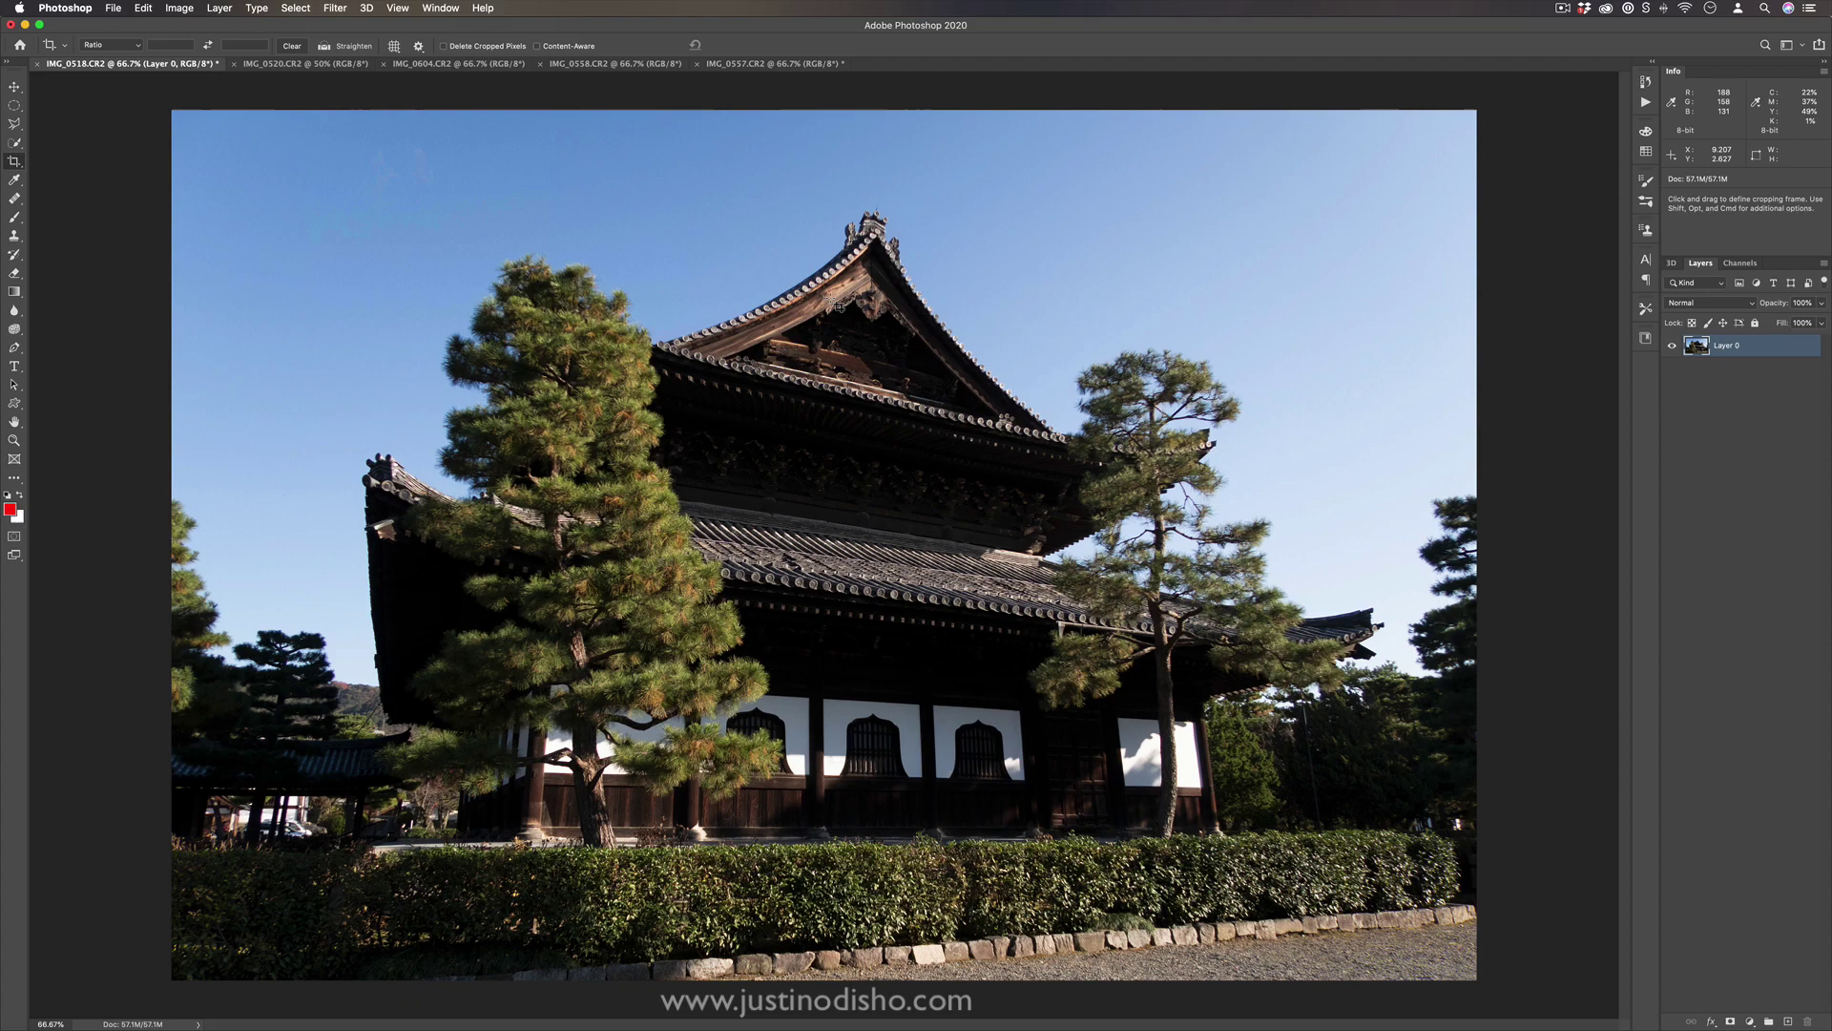
pyautogui.press('super+plus')
pyautogui.press('super+plus')
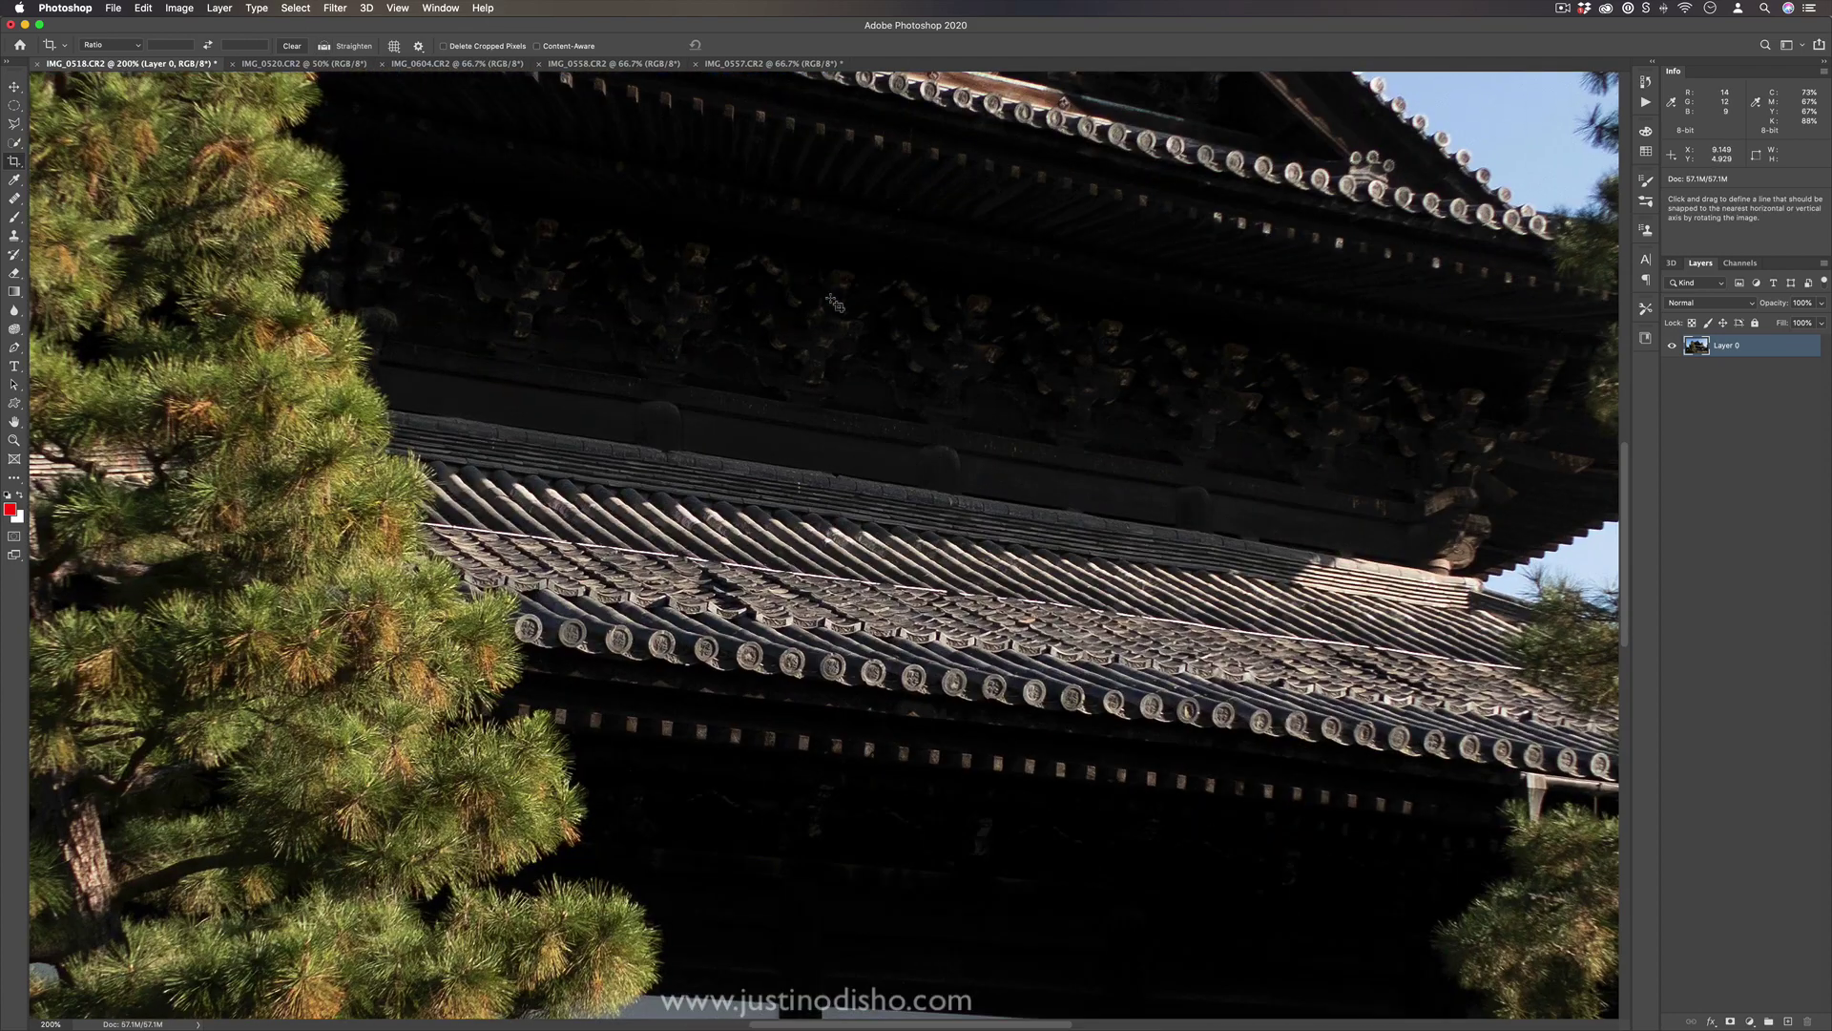
pyautogui.scroll(10, 834, 301)
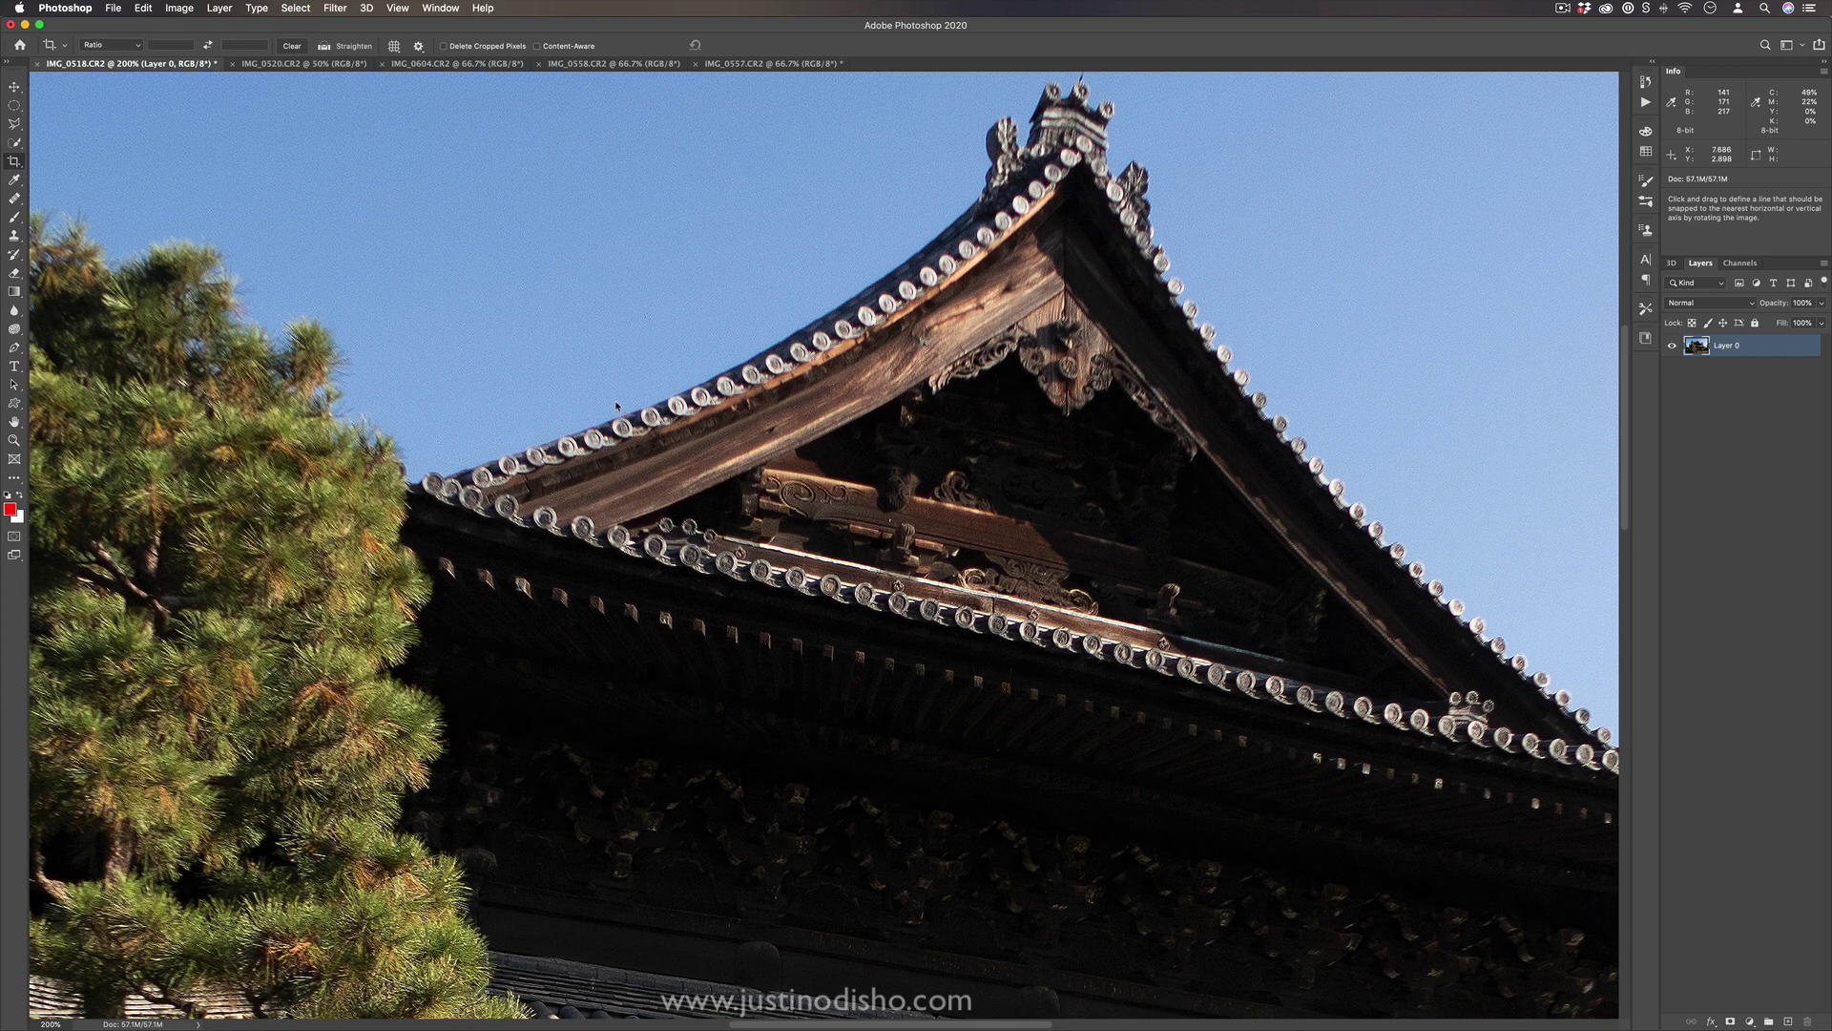
pyautogui.press('super+f')
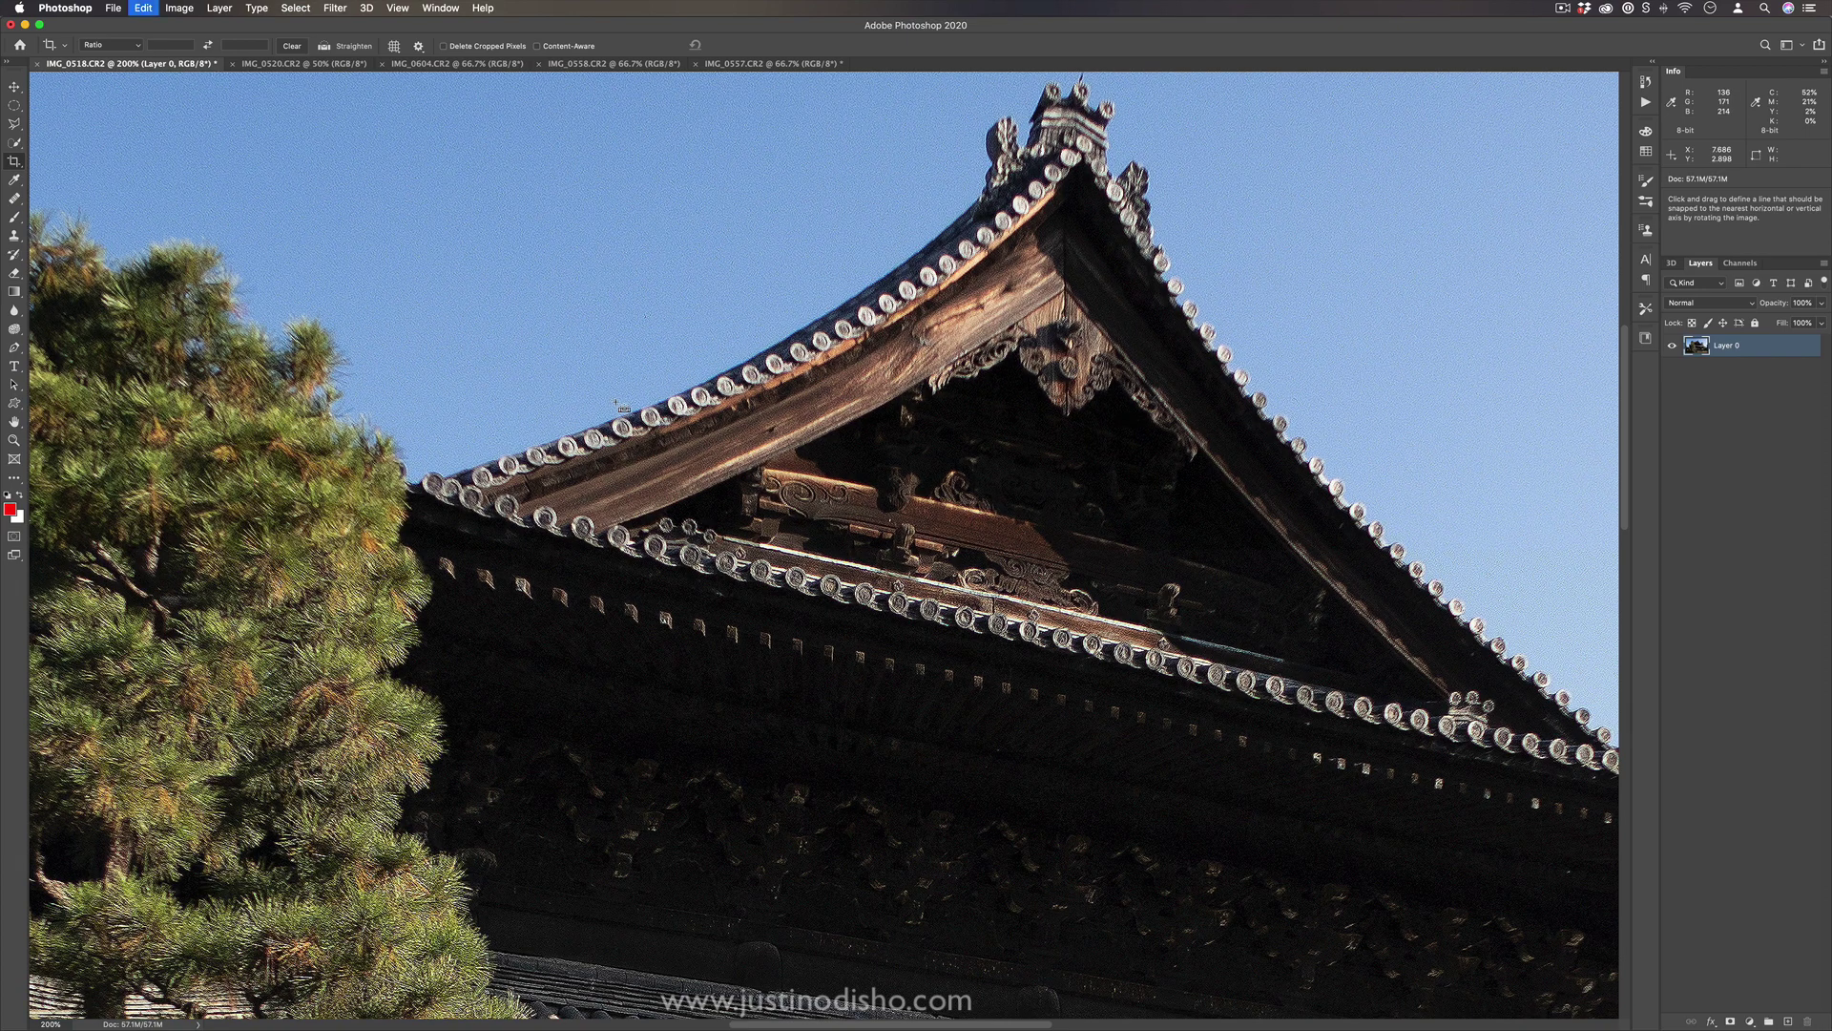
pyautogui.press('super+0')
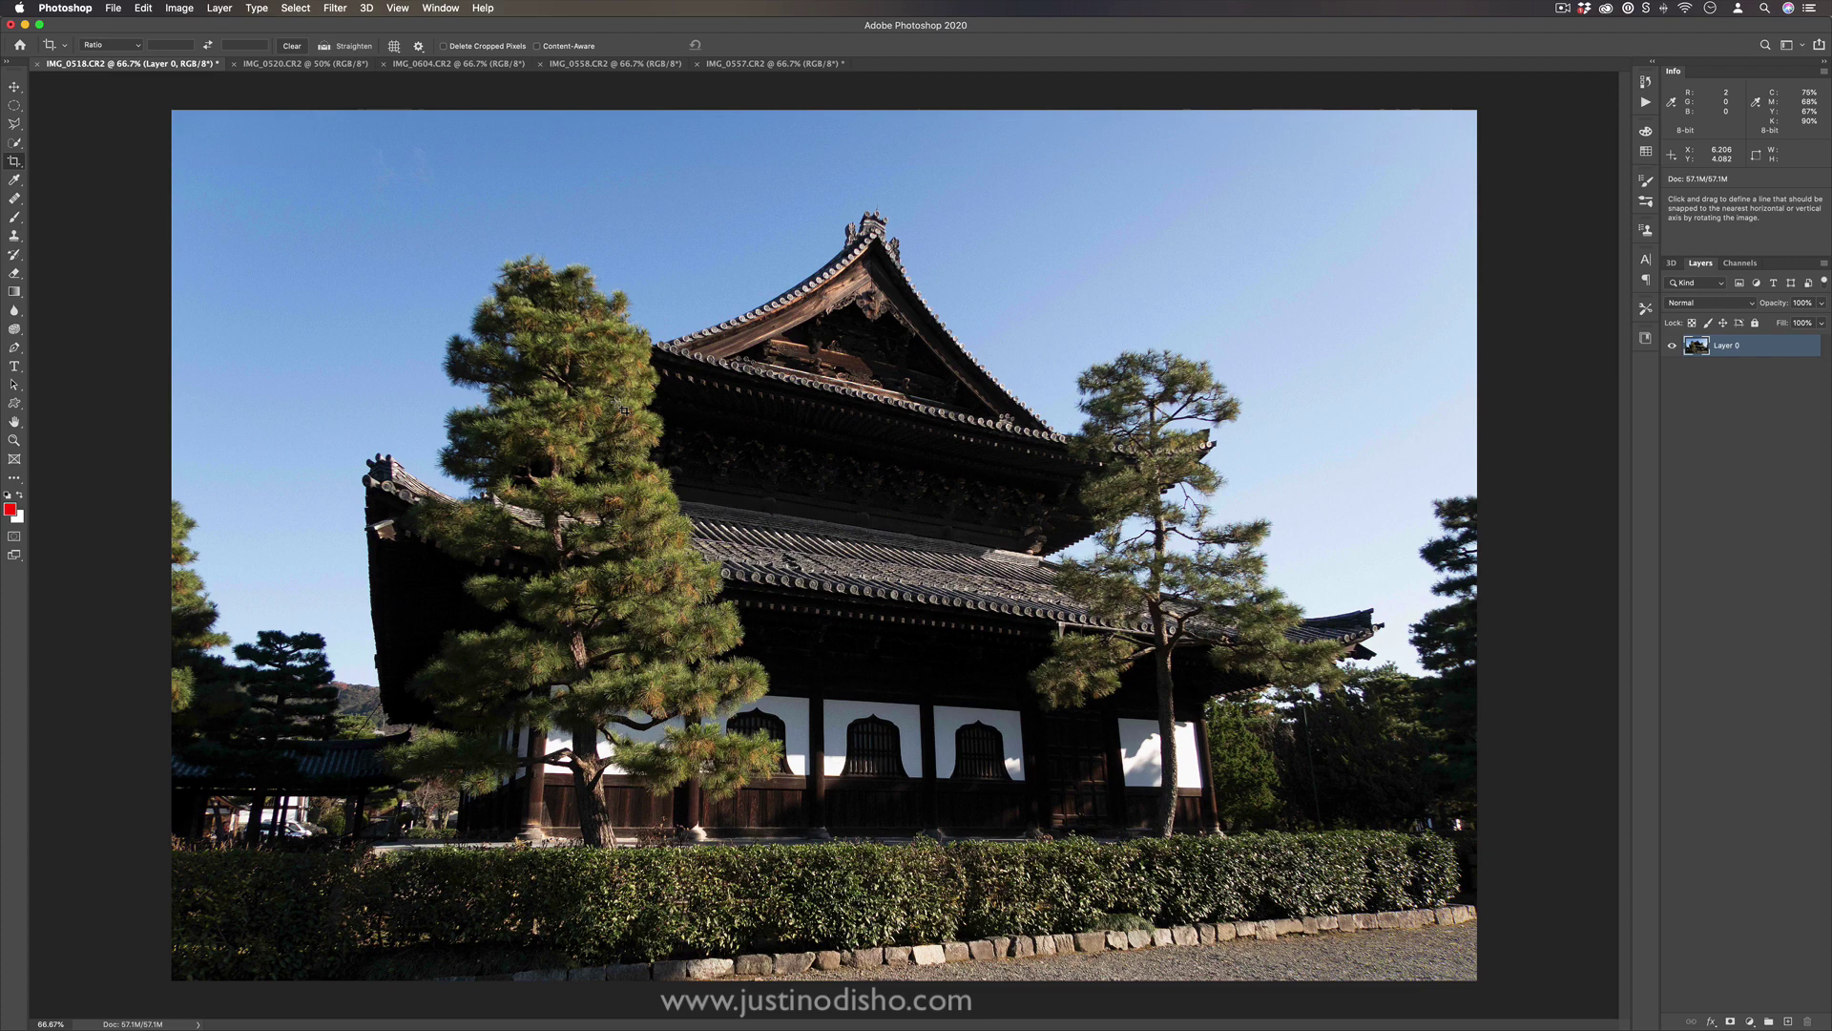
pyautogui.press('super')
# Apply Sharpen More to the temple photo.
pyautogui.click(335, 8)
pyautogui.moveTo(430, 260)
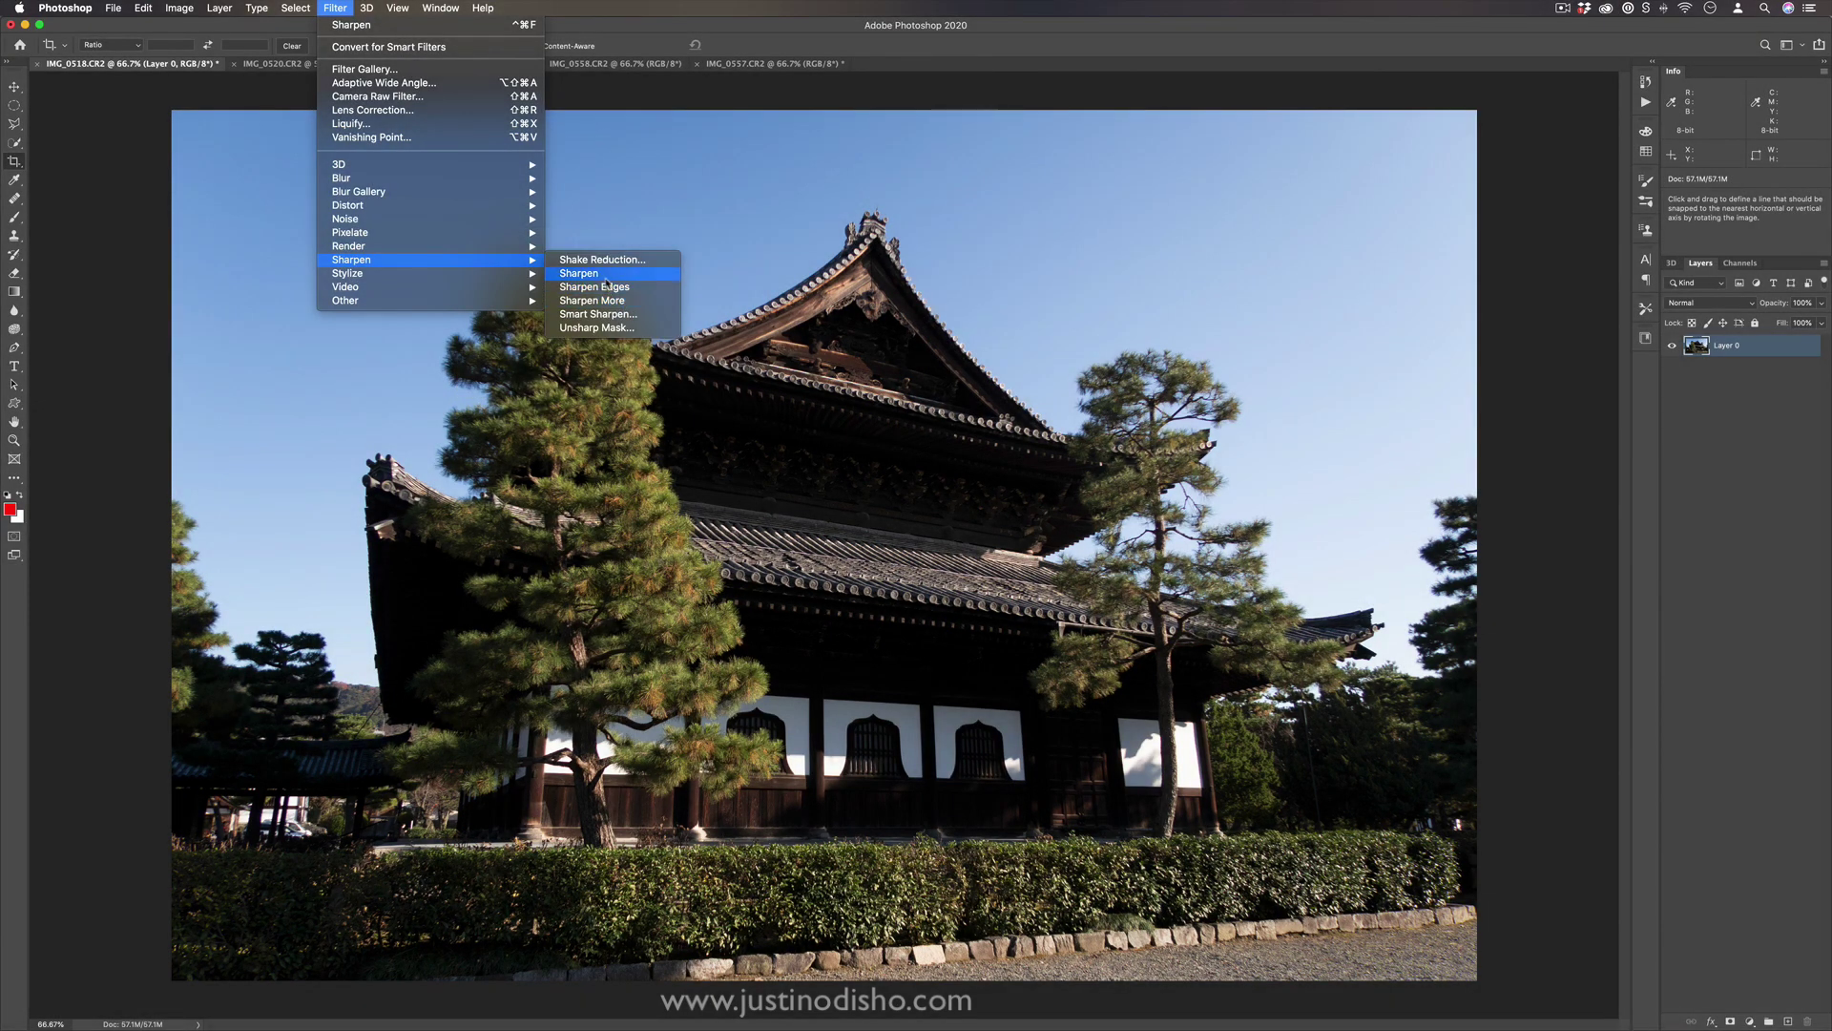
pyautogui.click(596, 300)
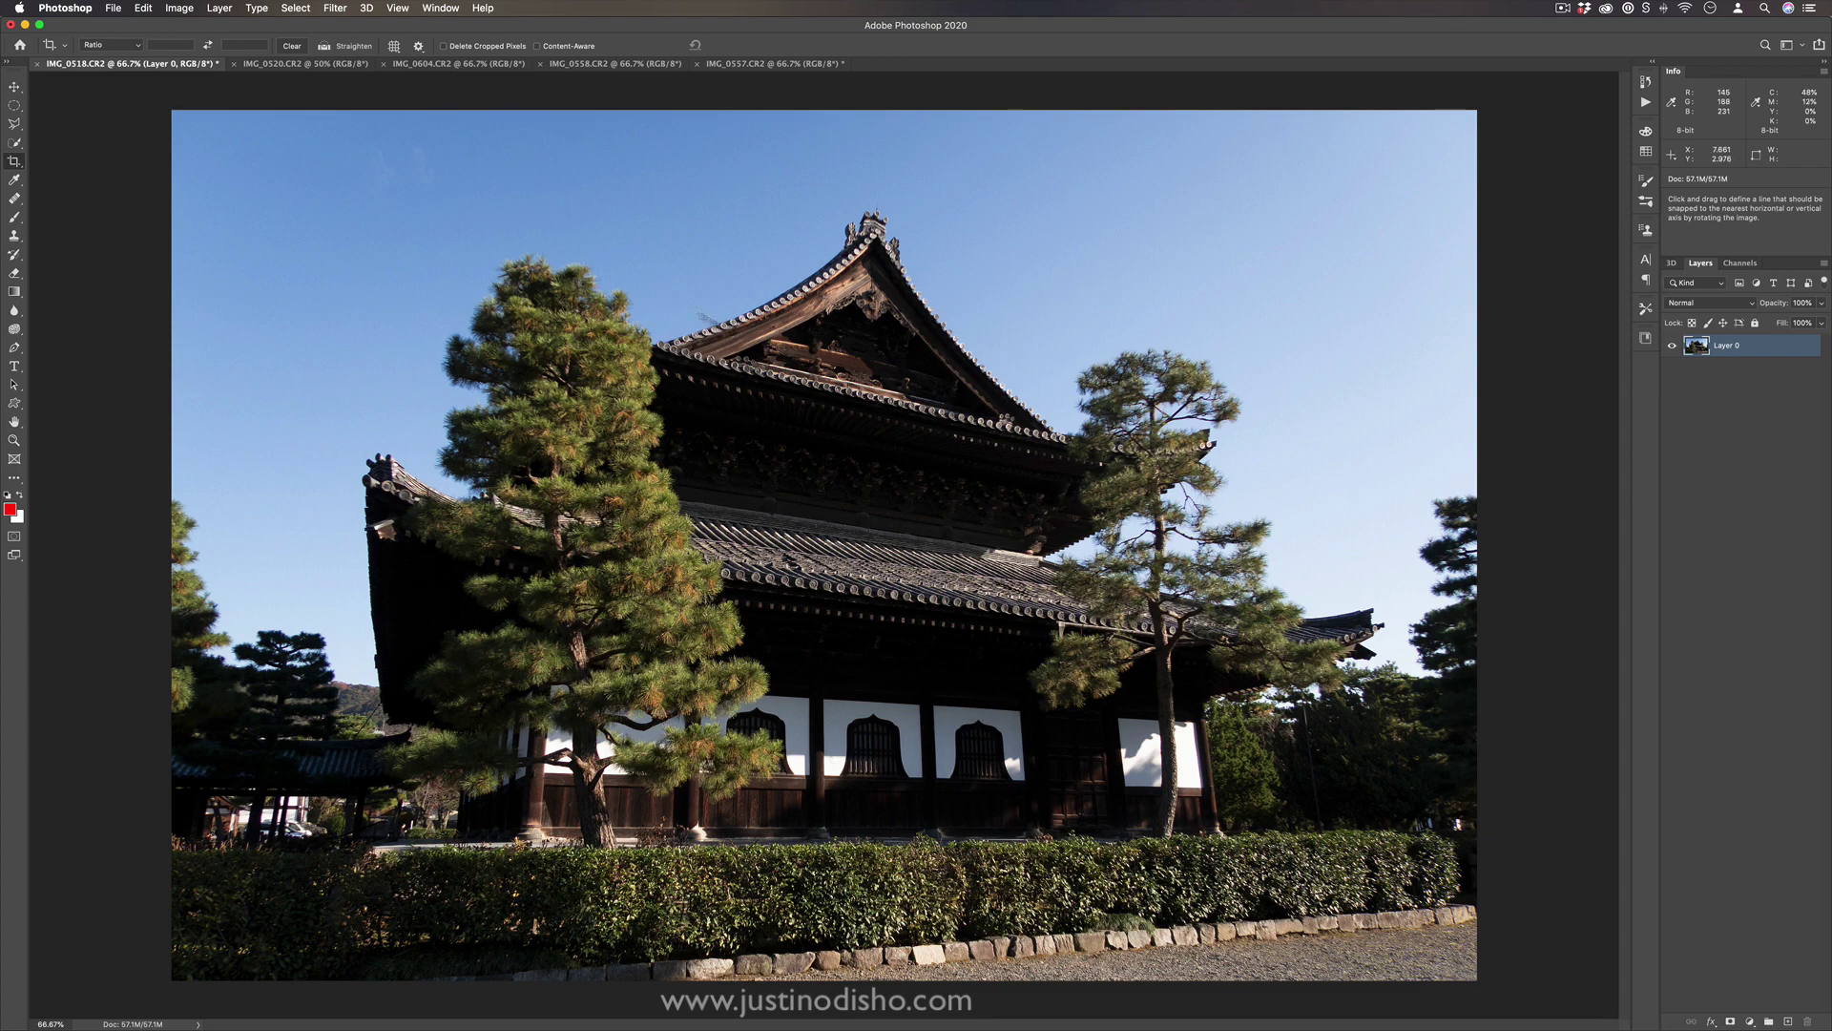
pyautogui.click(335, 8)
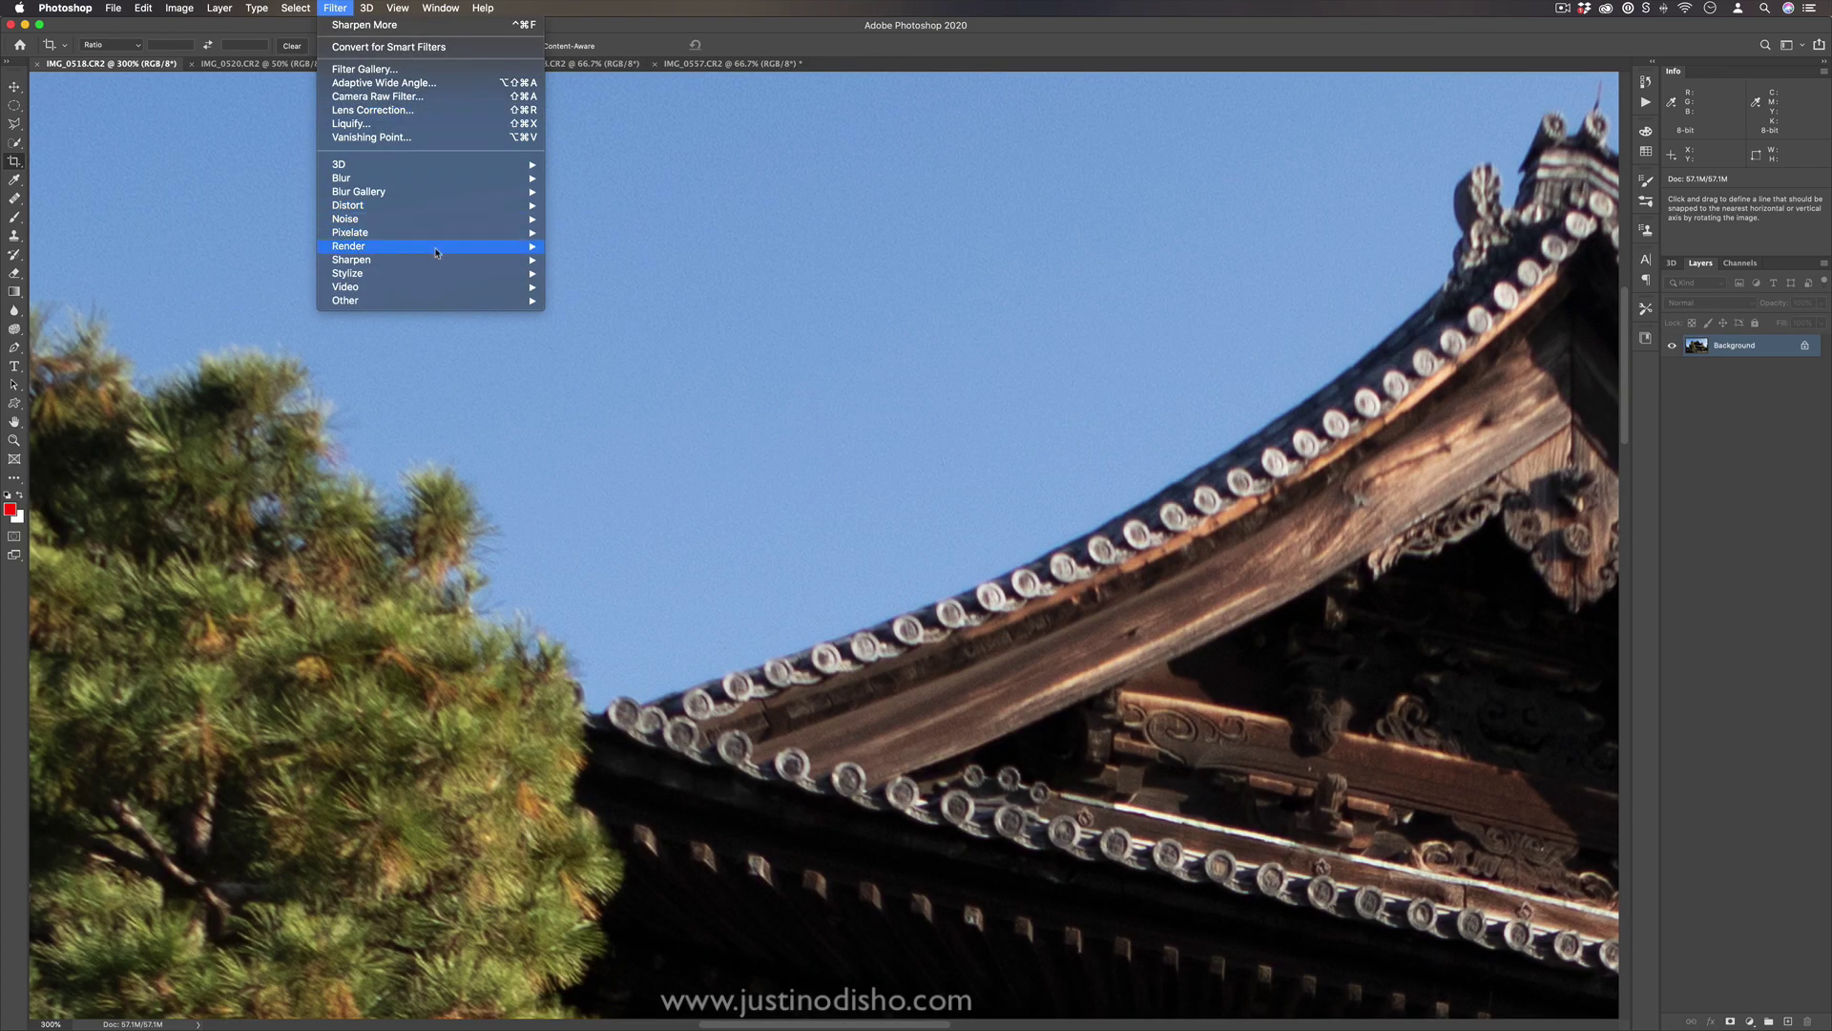
# Apply Sharpen Edges to the temple photo and repeat it several times with Ctrl+F.
pyautogui.moveTo(401, 260)
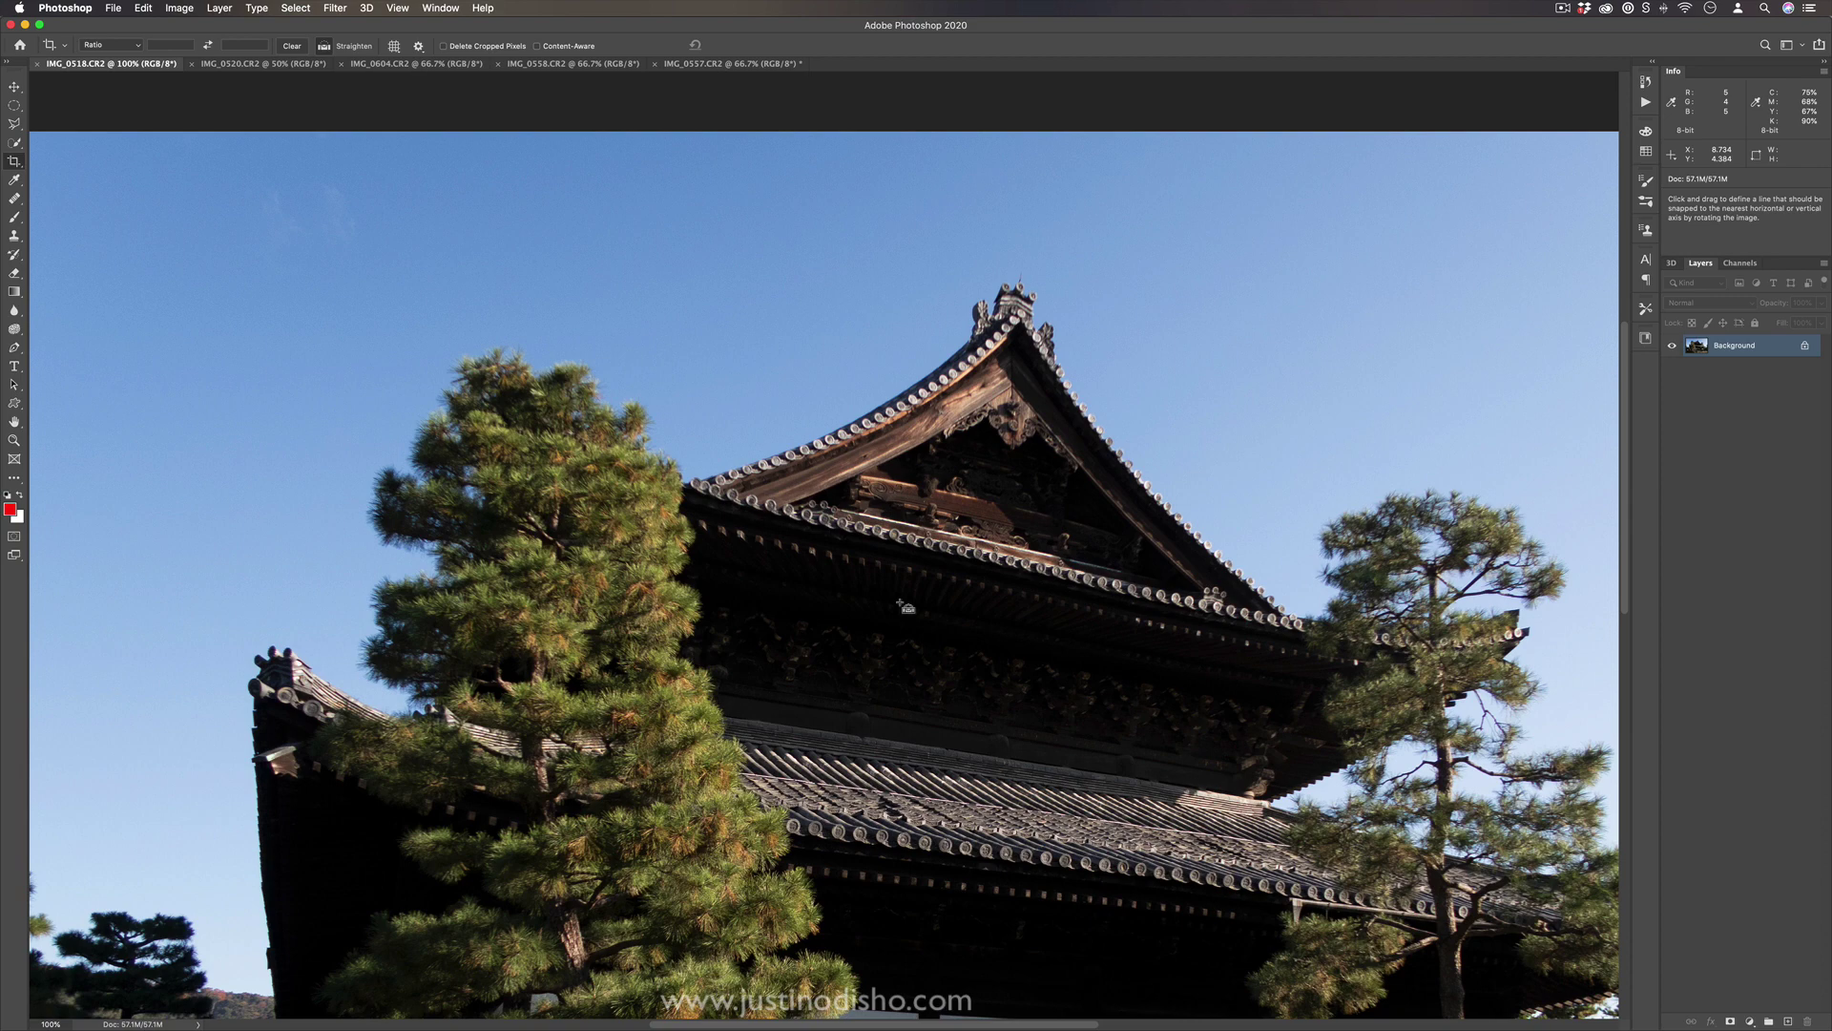
pyautogui.click(335, 8)
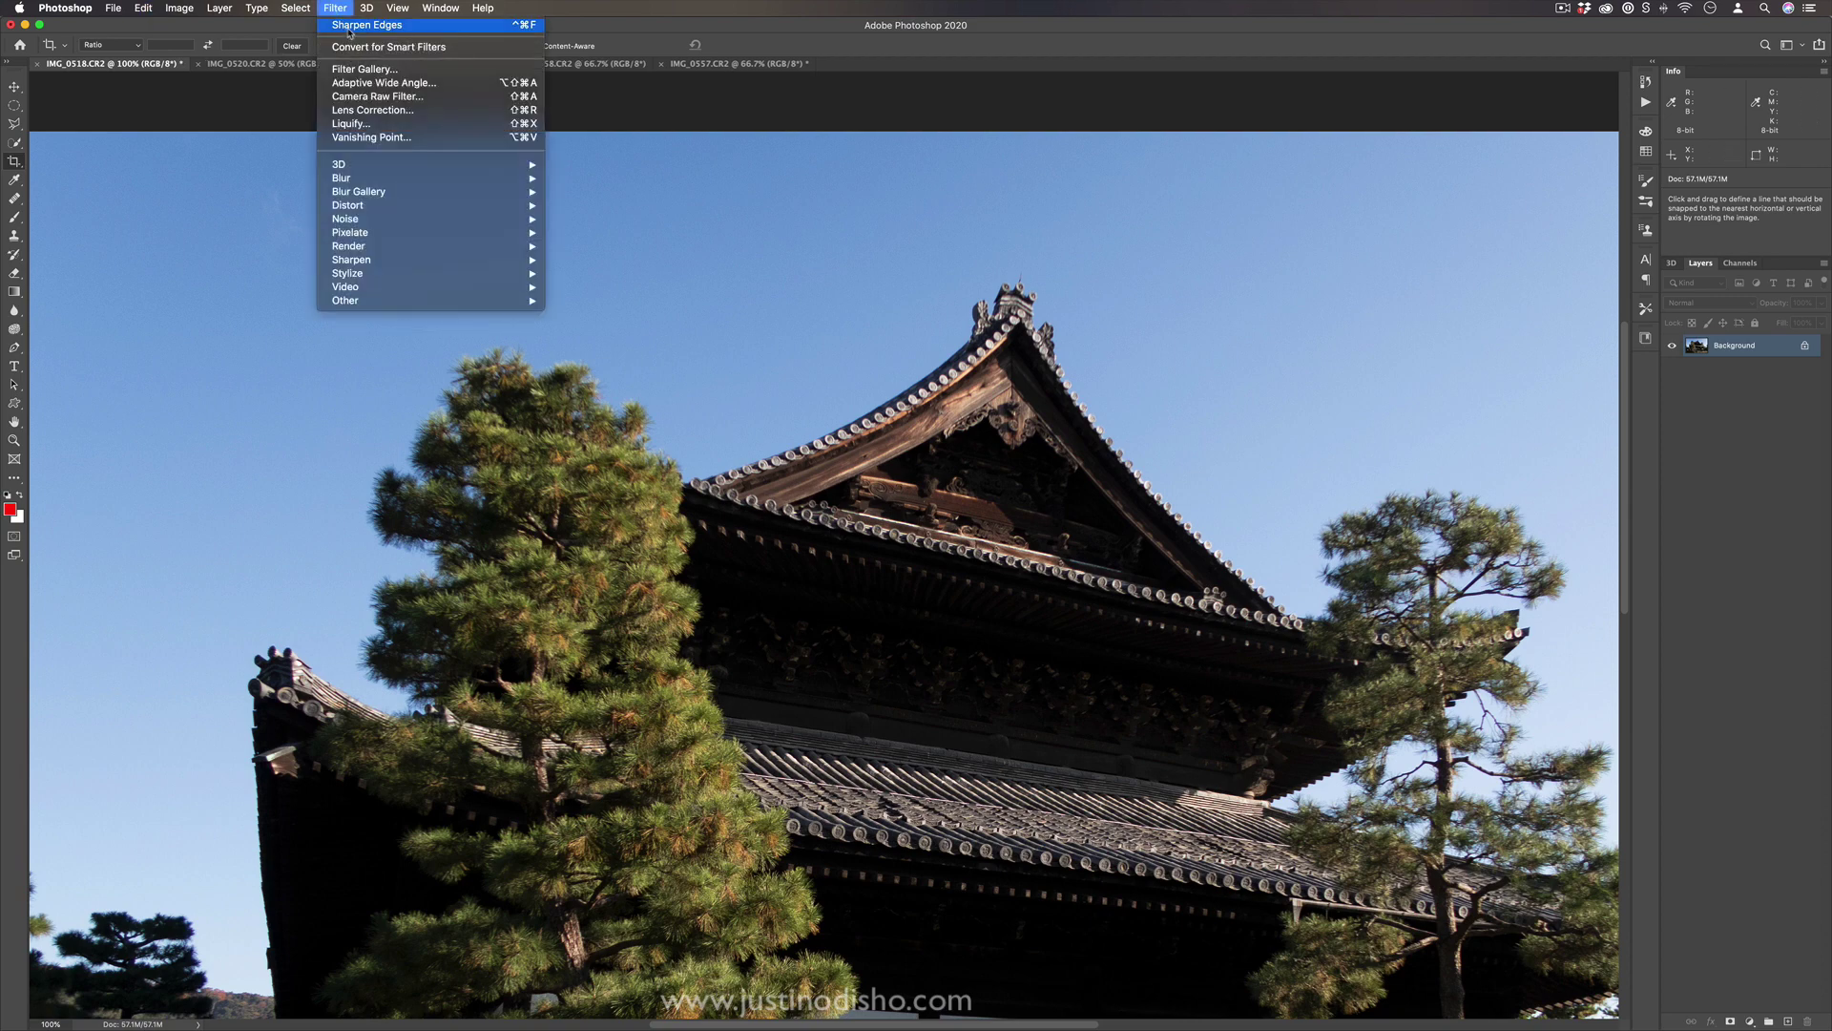
pyautogui.press('Escape')
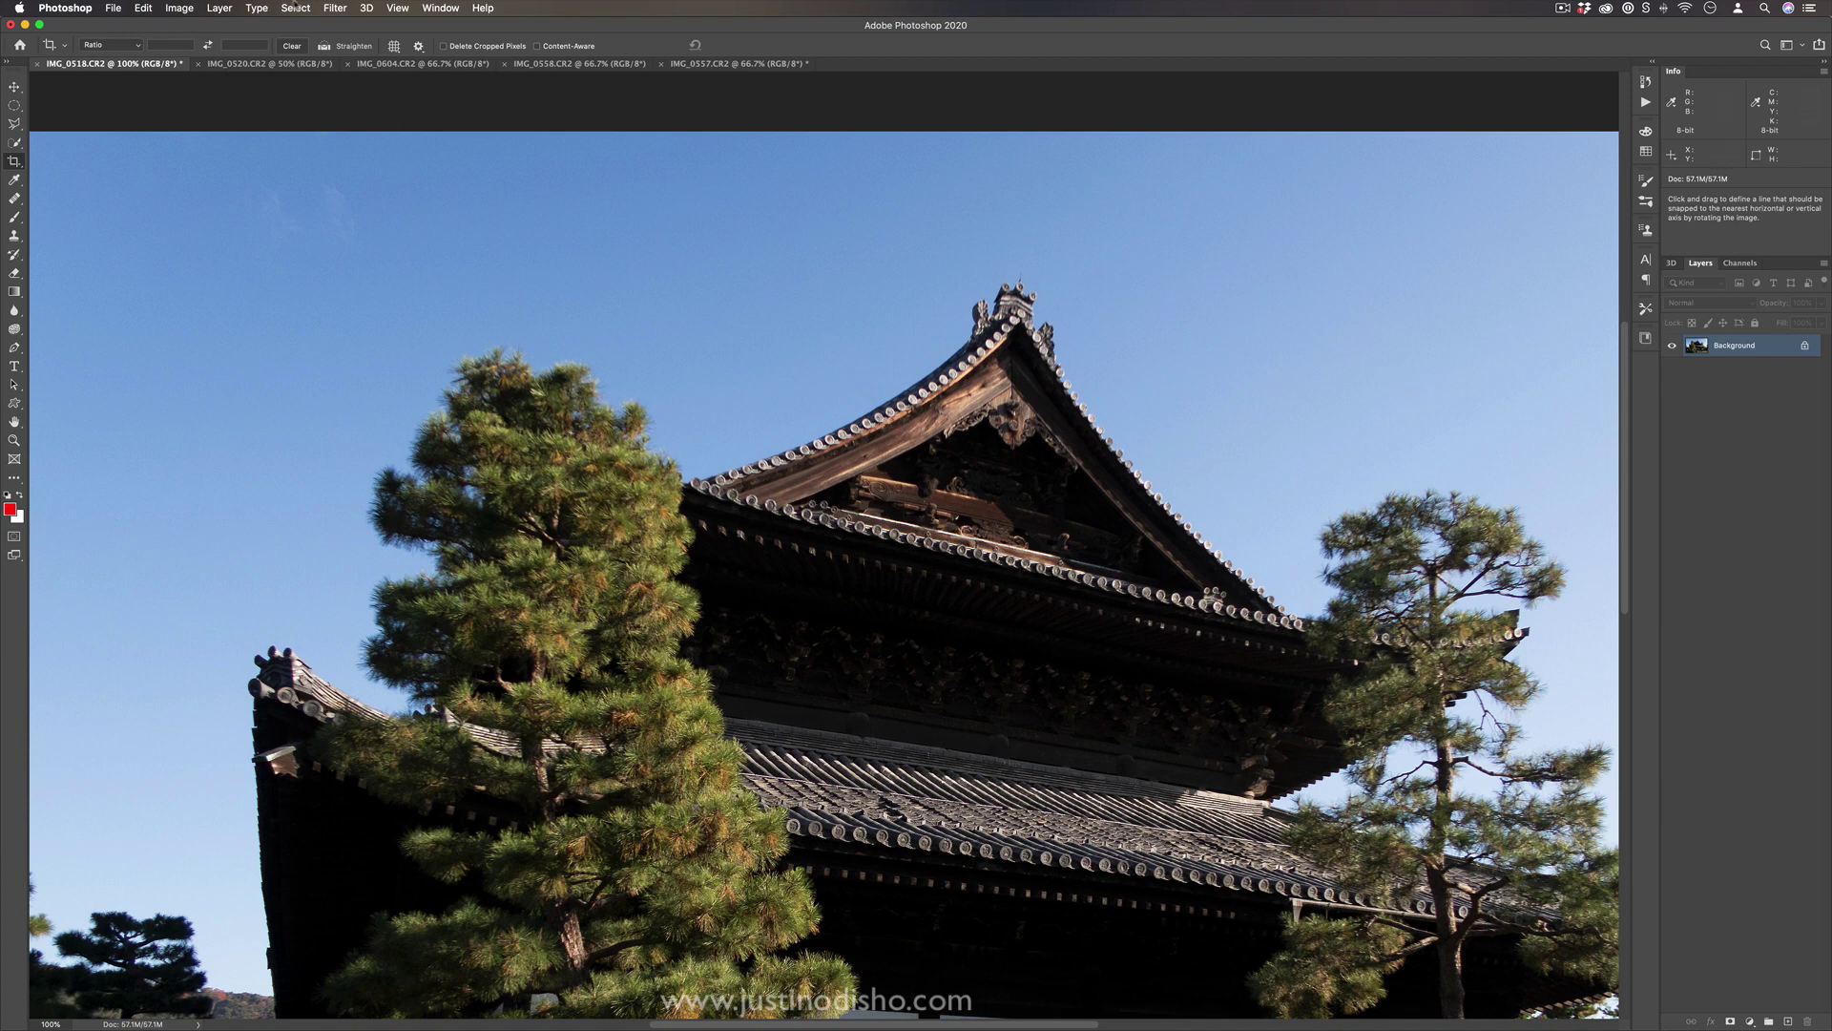
pyautogui.click(334, 8)
pyautogui.click(341, 25)
pyautogui.press('super+f')
pyautogui.press('super+f')
pyautogui.press('super+f')
pyautogui.press('super+f')
pyautogui.press('super+f')
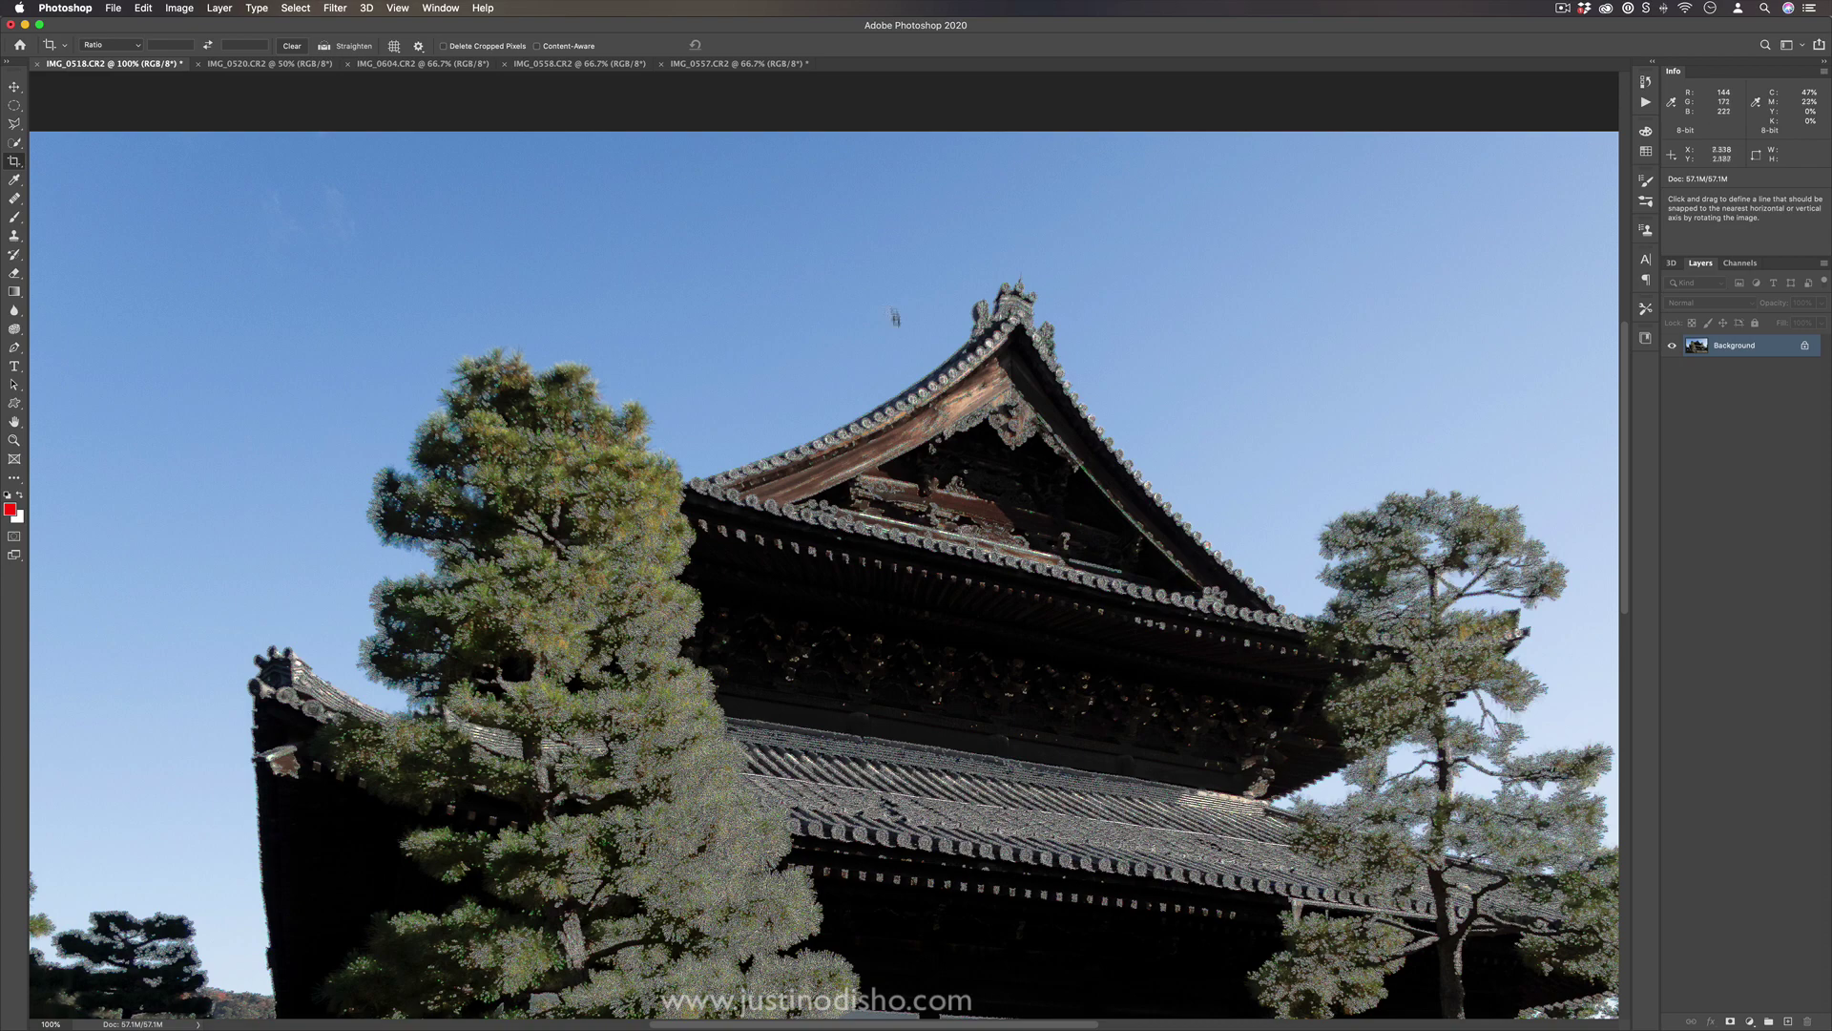
# Inspect the grainy foliage, fitting the whole temple, then zooming to 300% on the tree and roof.
pyautogui.scroll(-5, 1215, 344)
pyautogui.hscroll(5, 1215, 343)
pyautogui.scroll(-3, 1215, 344)
pyautogui.hscroll(-1, 1215, 344)
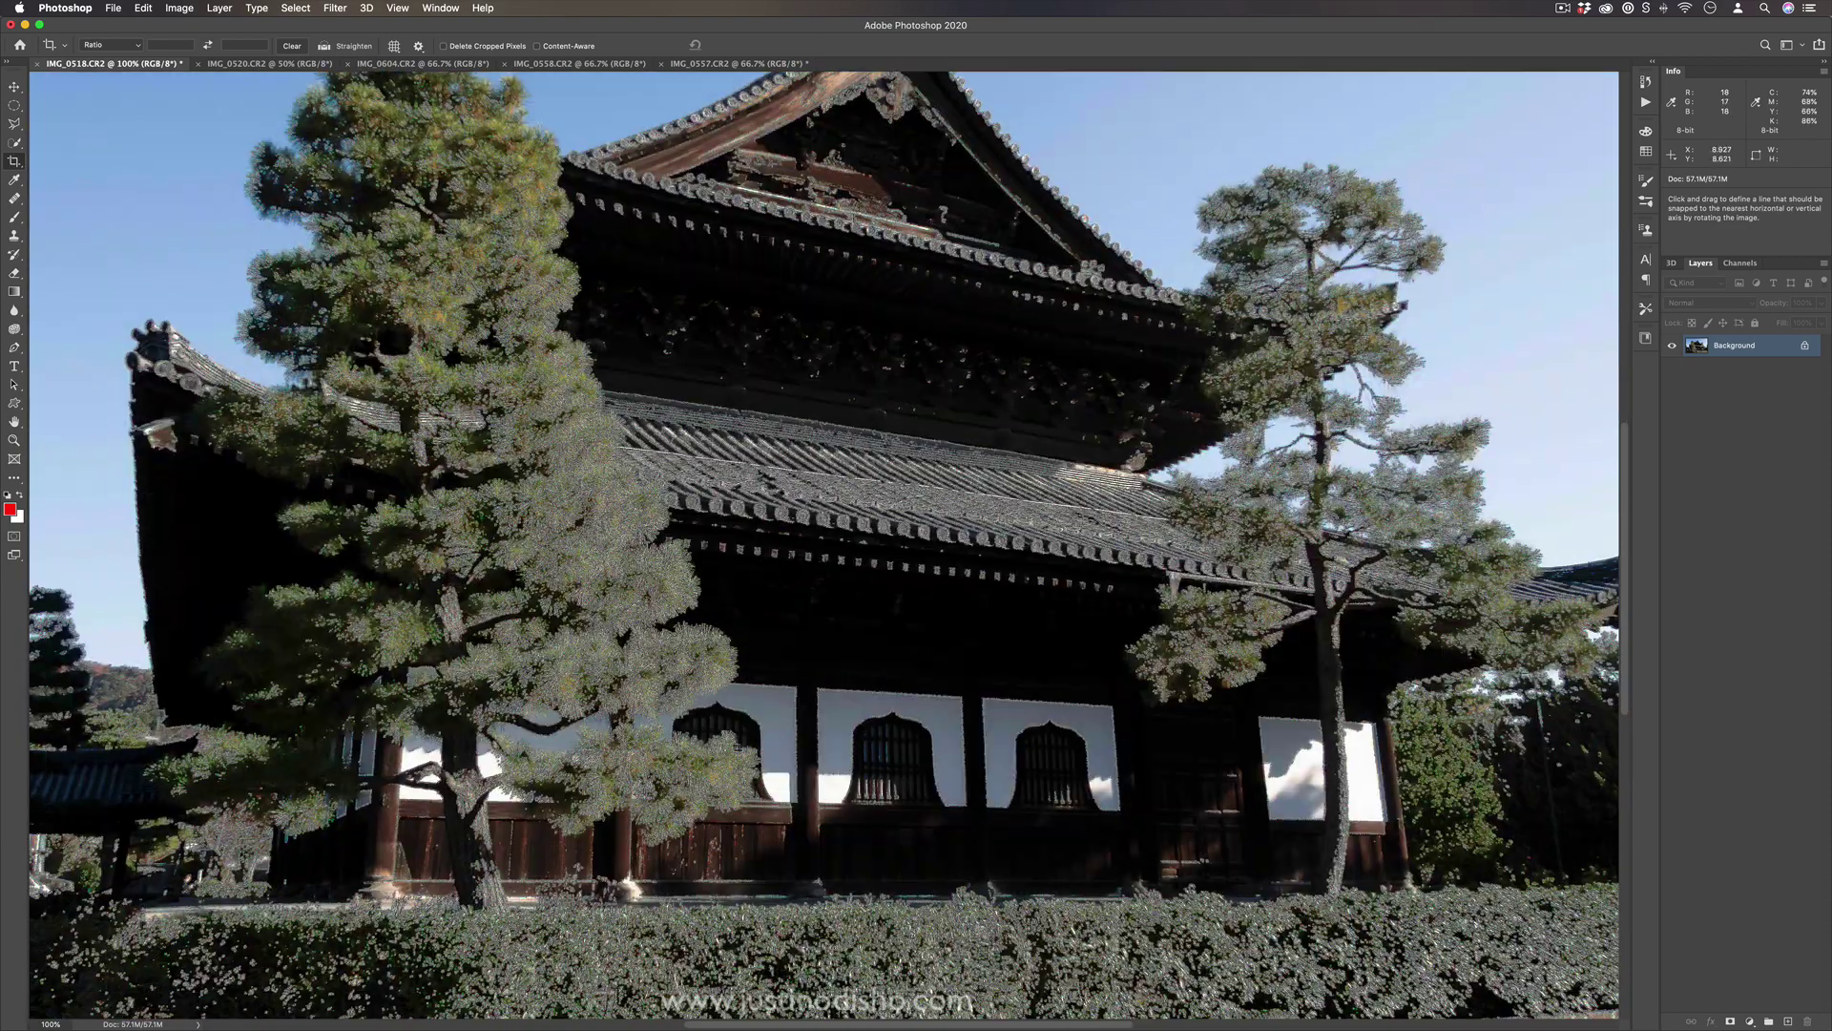
pyautogui.scroll(-1, 824, 547)
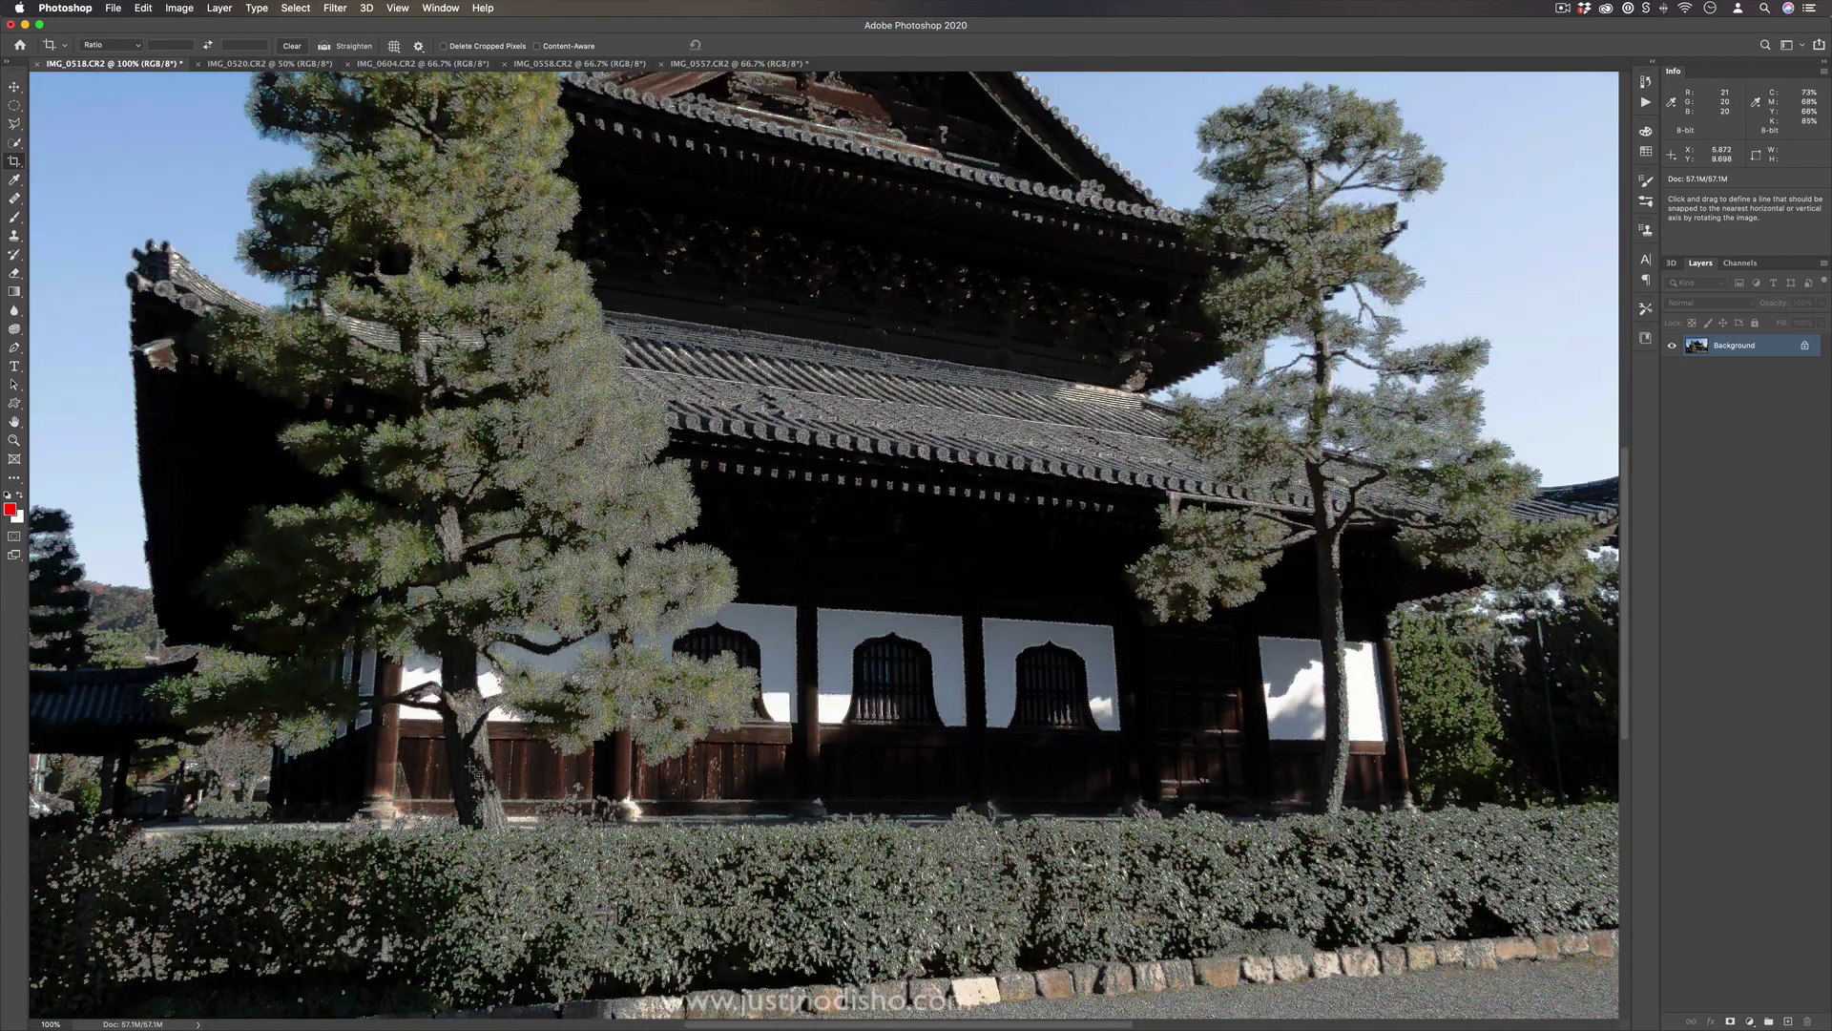
pyautogui.hscroll(-4, 824, 547)
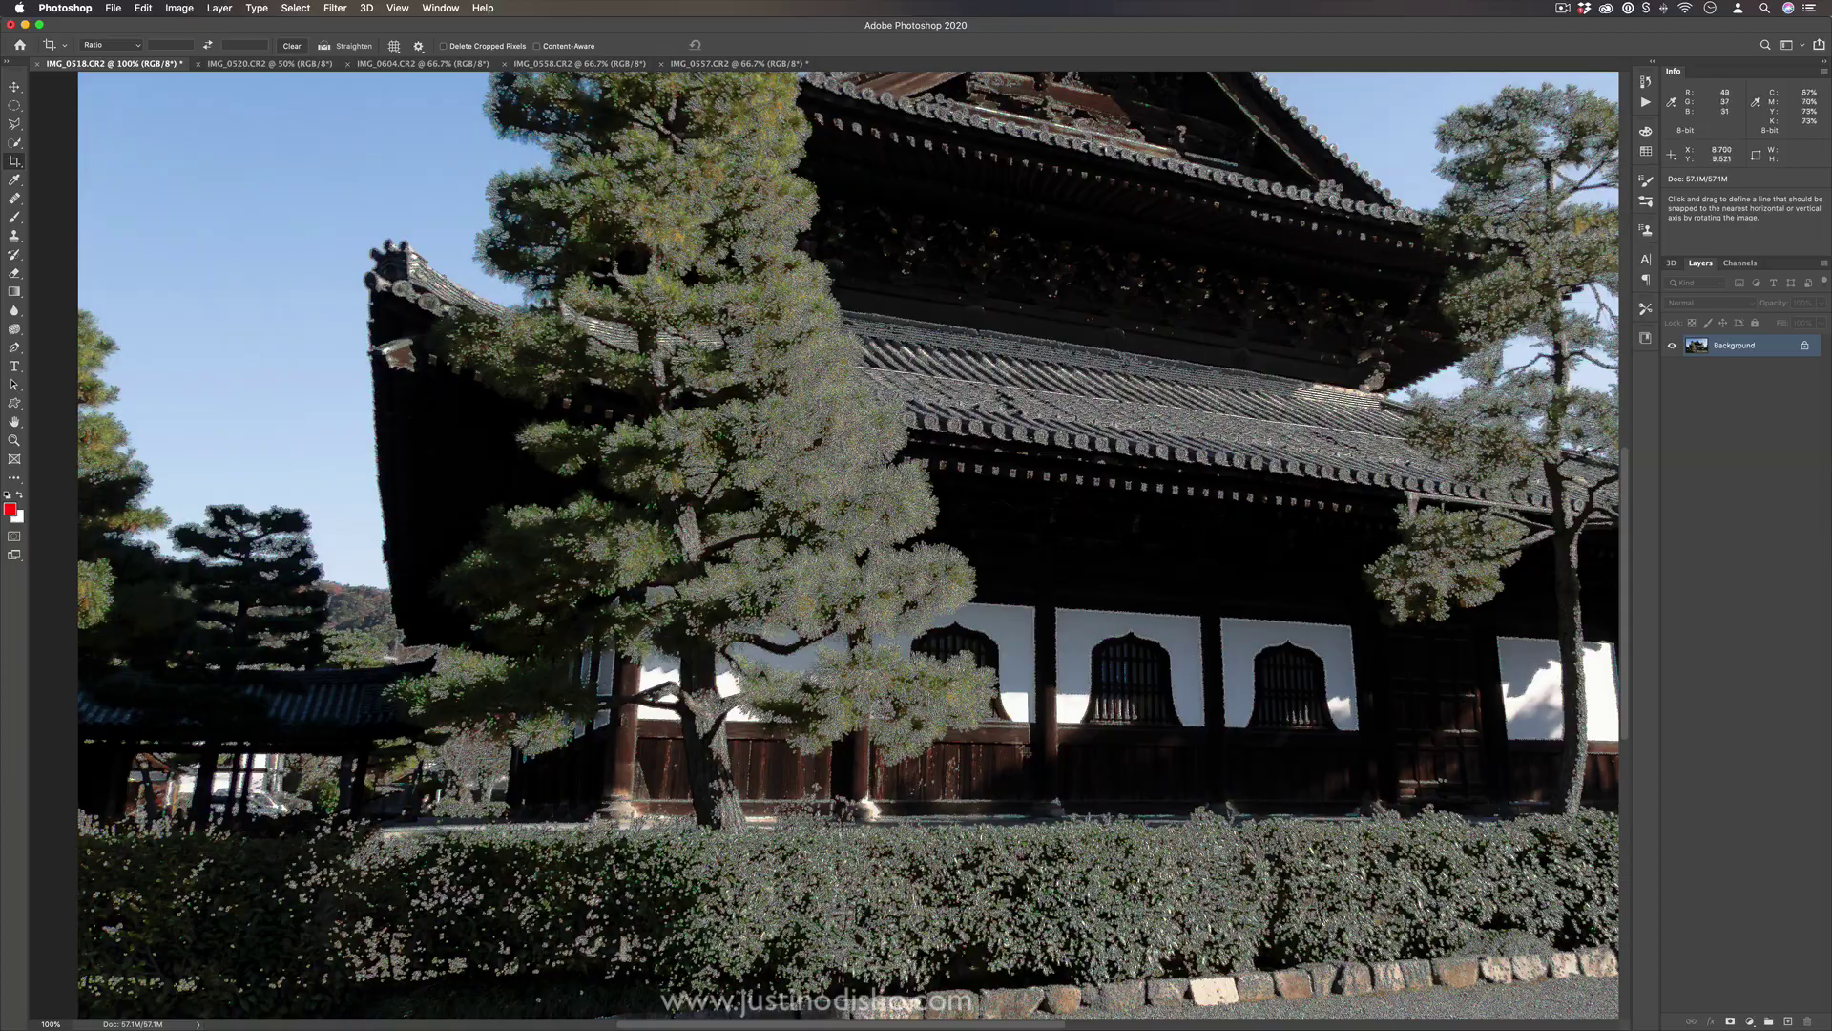
pyautogui.press('super+0')
pyautogui.press('super+equal')
pyautogui.press('super+equal')
pyautogui.press('super+equal')
pyautogui.press('super+equal')
pyautogui.press('super+equal')
pyautogui.press('super+equal')
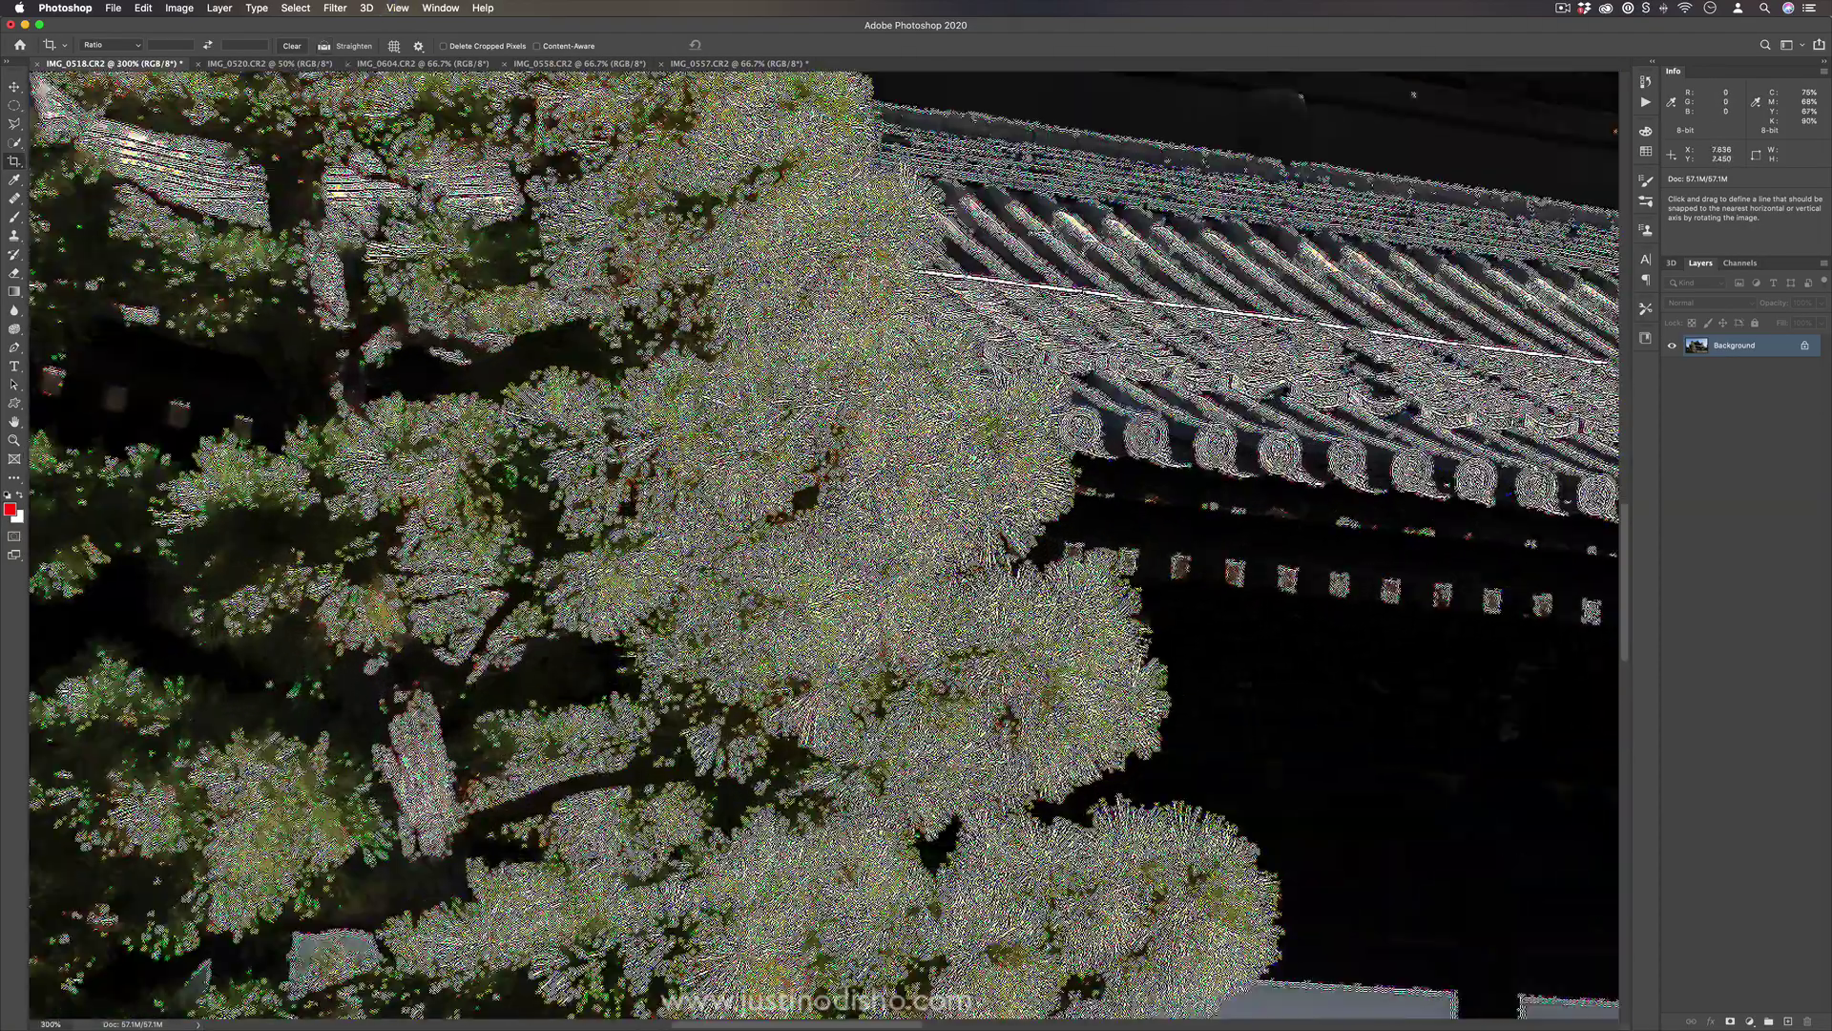
pyautogui.scroll(-6, 1069, 830)
pyautogui.hscroll(2, 1069, 830)
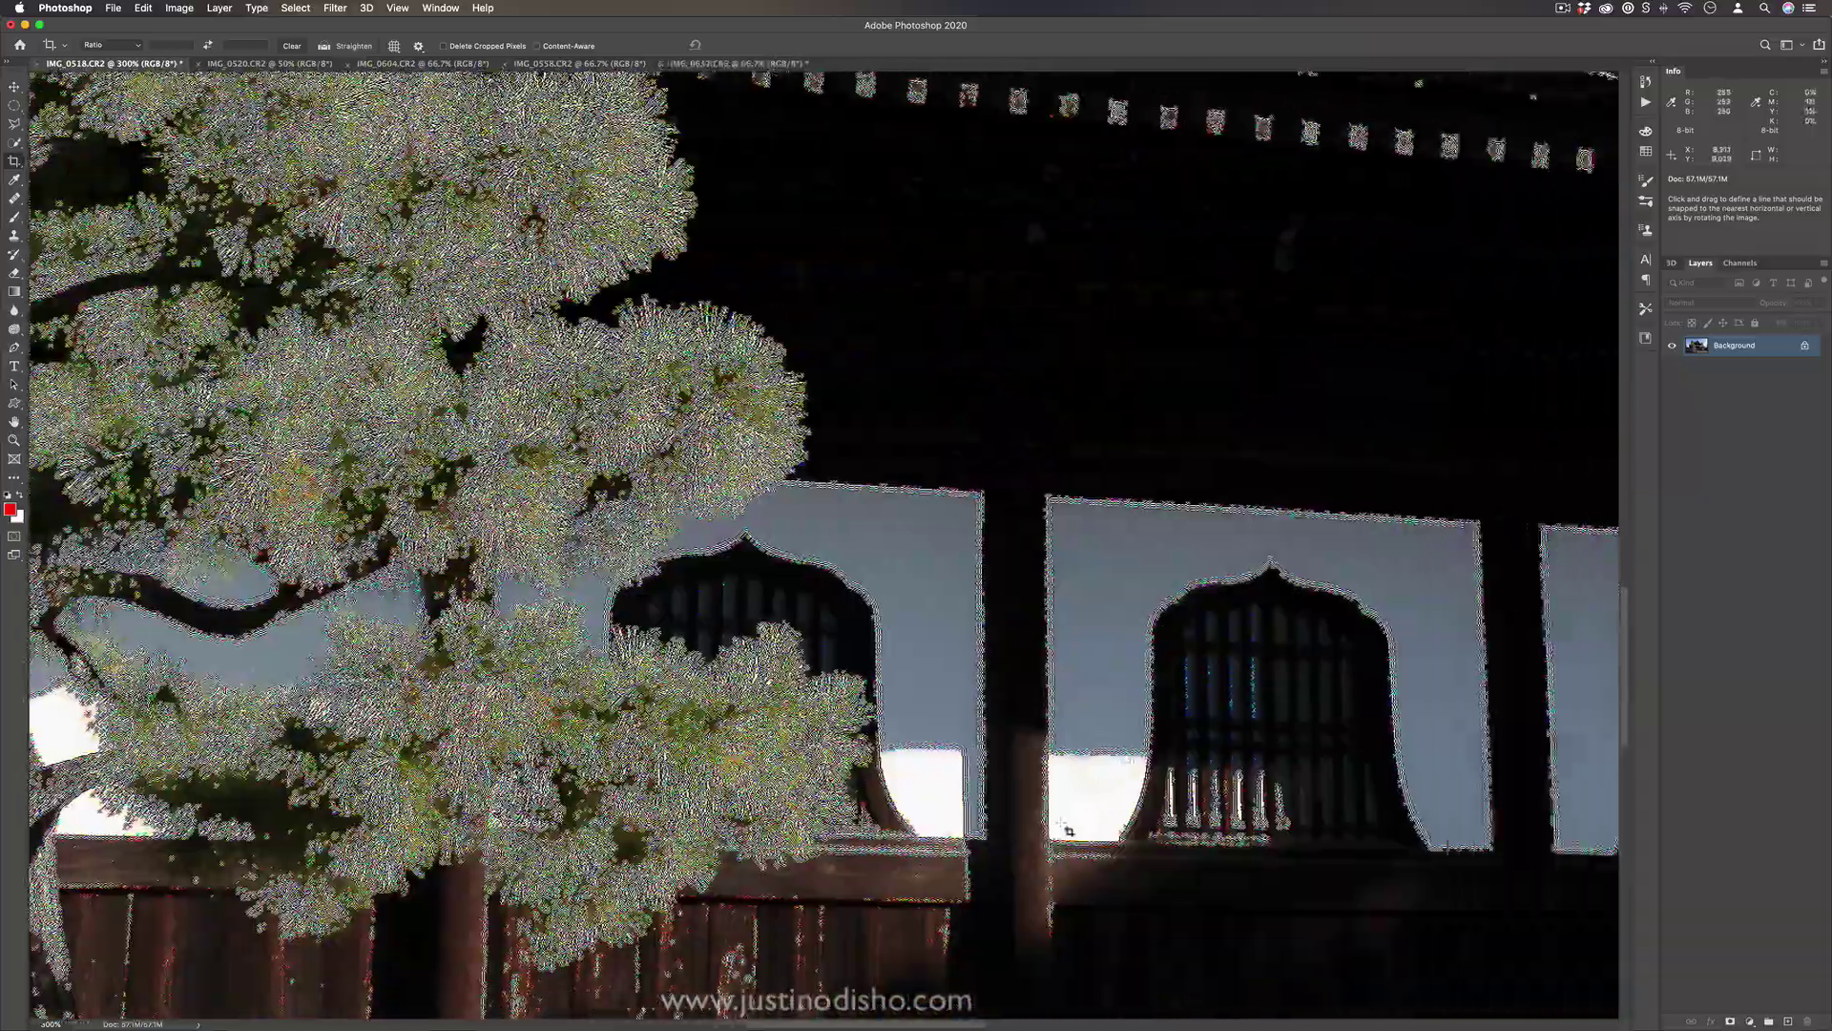
pyautogui.press('shift+super+a')
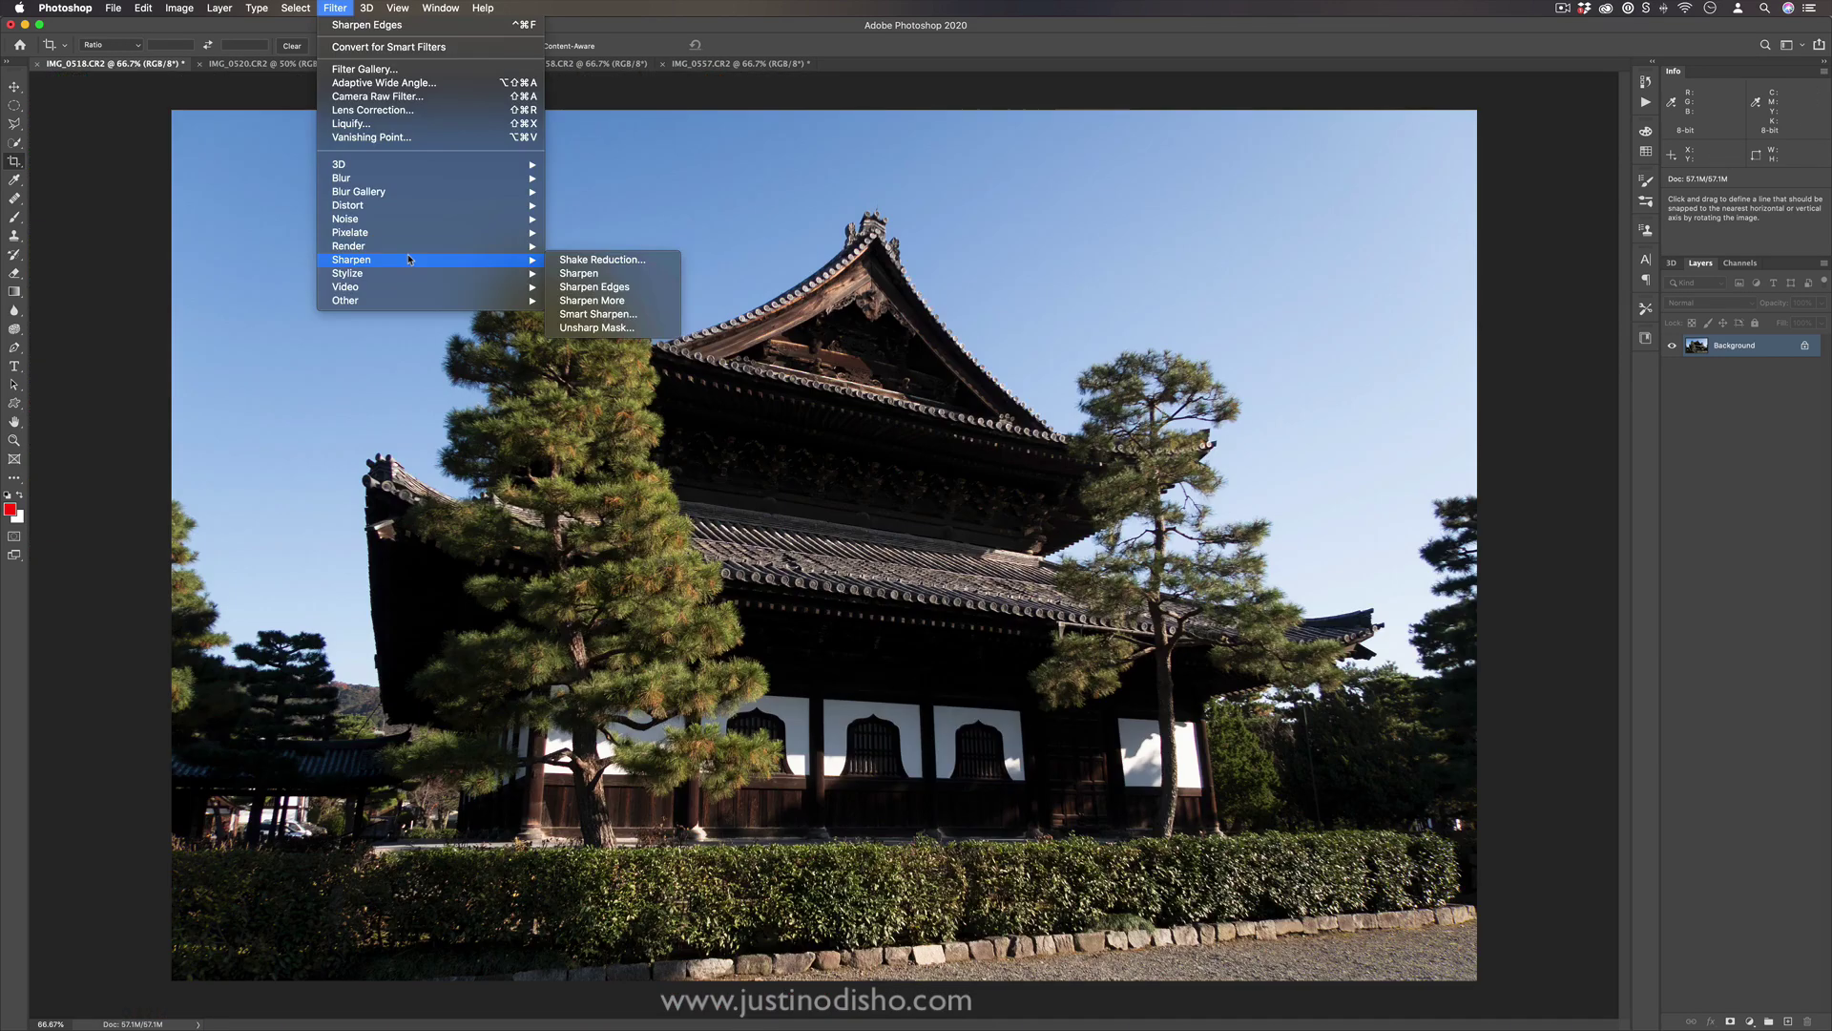
# Open Smart Sharpen and frame the preview at 67% on the roof edge against the sky.
pyautogui.click(620, 316)
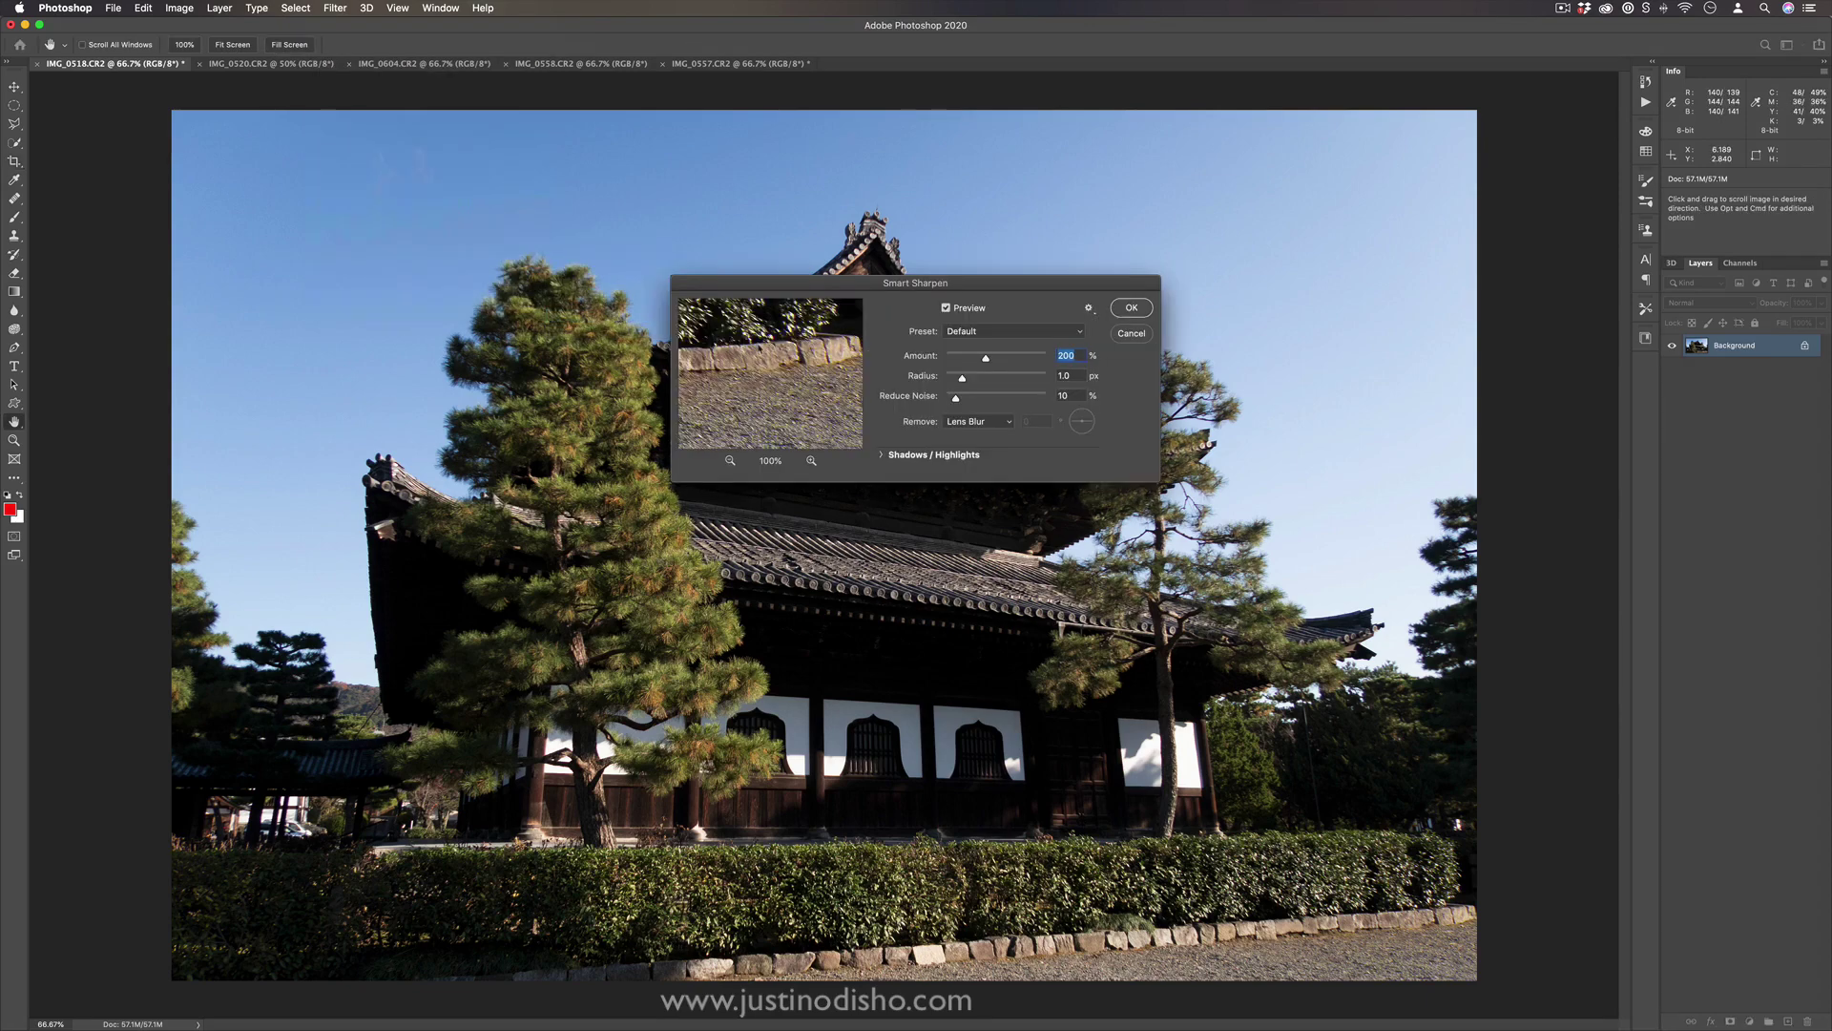
pyautogui.moveTo(763, 349); pyautogui.dragTo(806, 420)
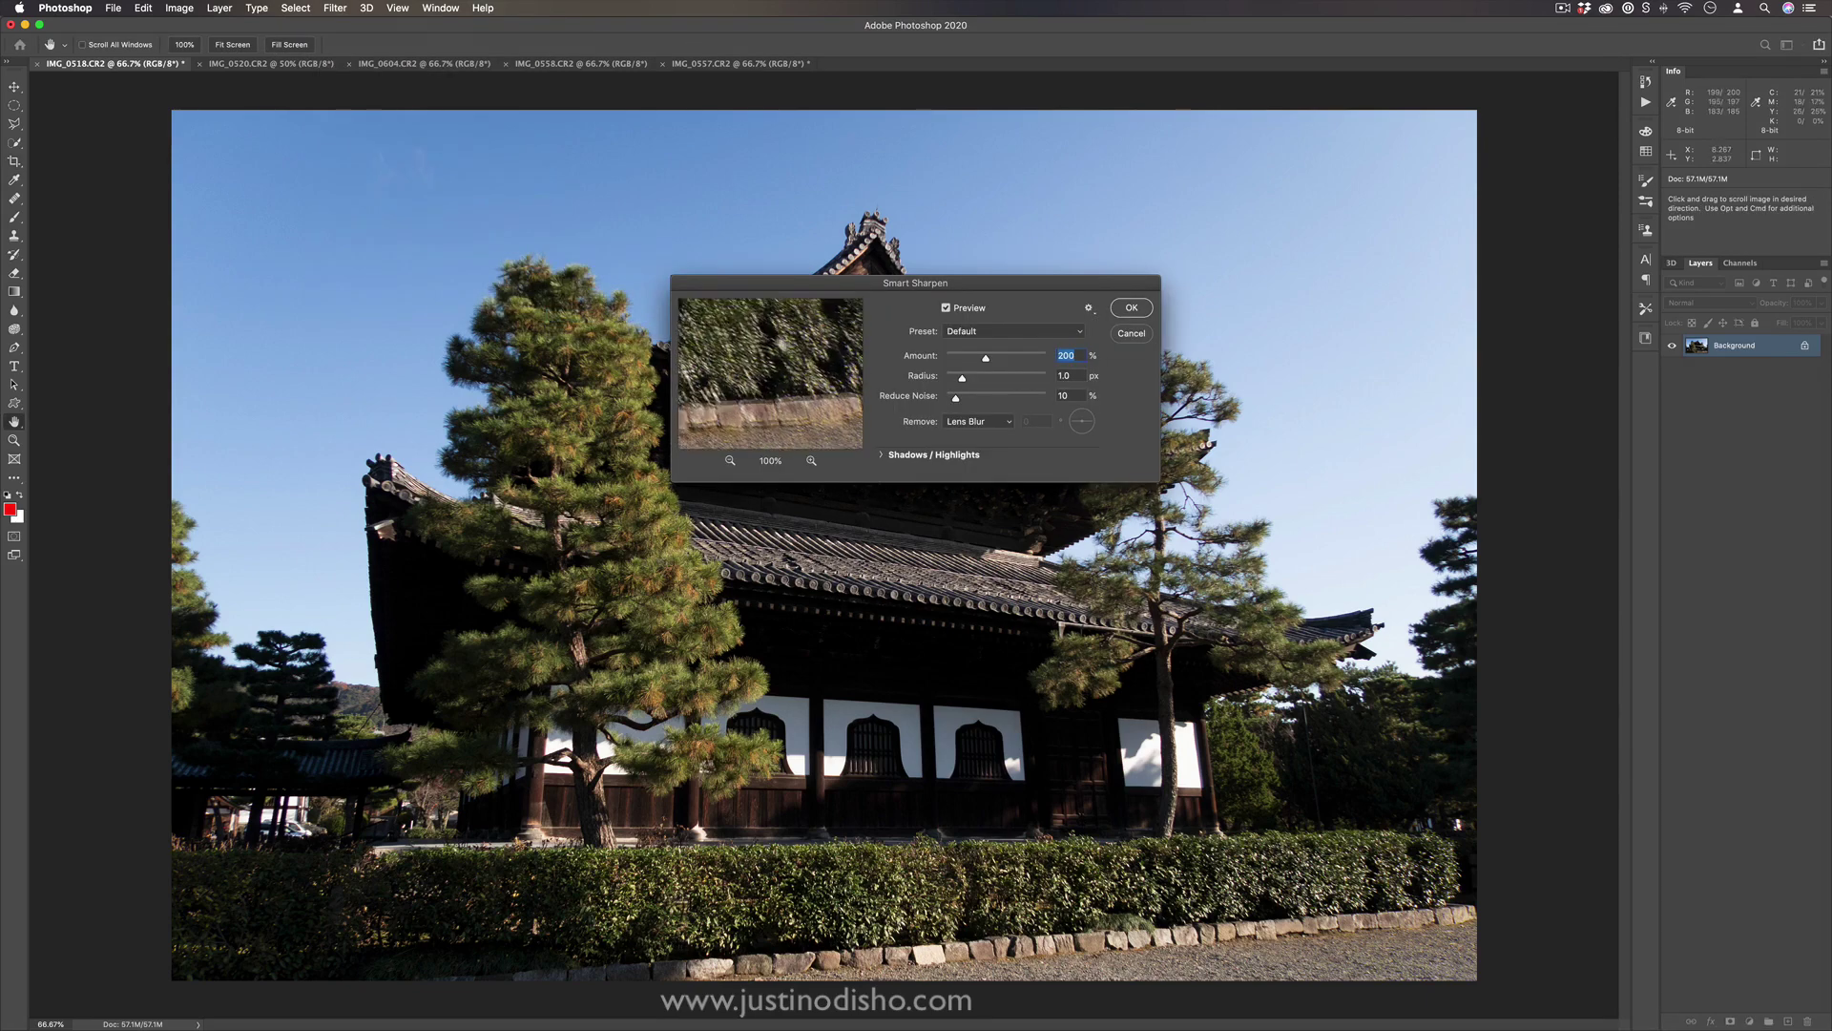
pyautogui.click(730, 461)
pyautogui.click(730, 461)
pyautogui.click(730, 461)
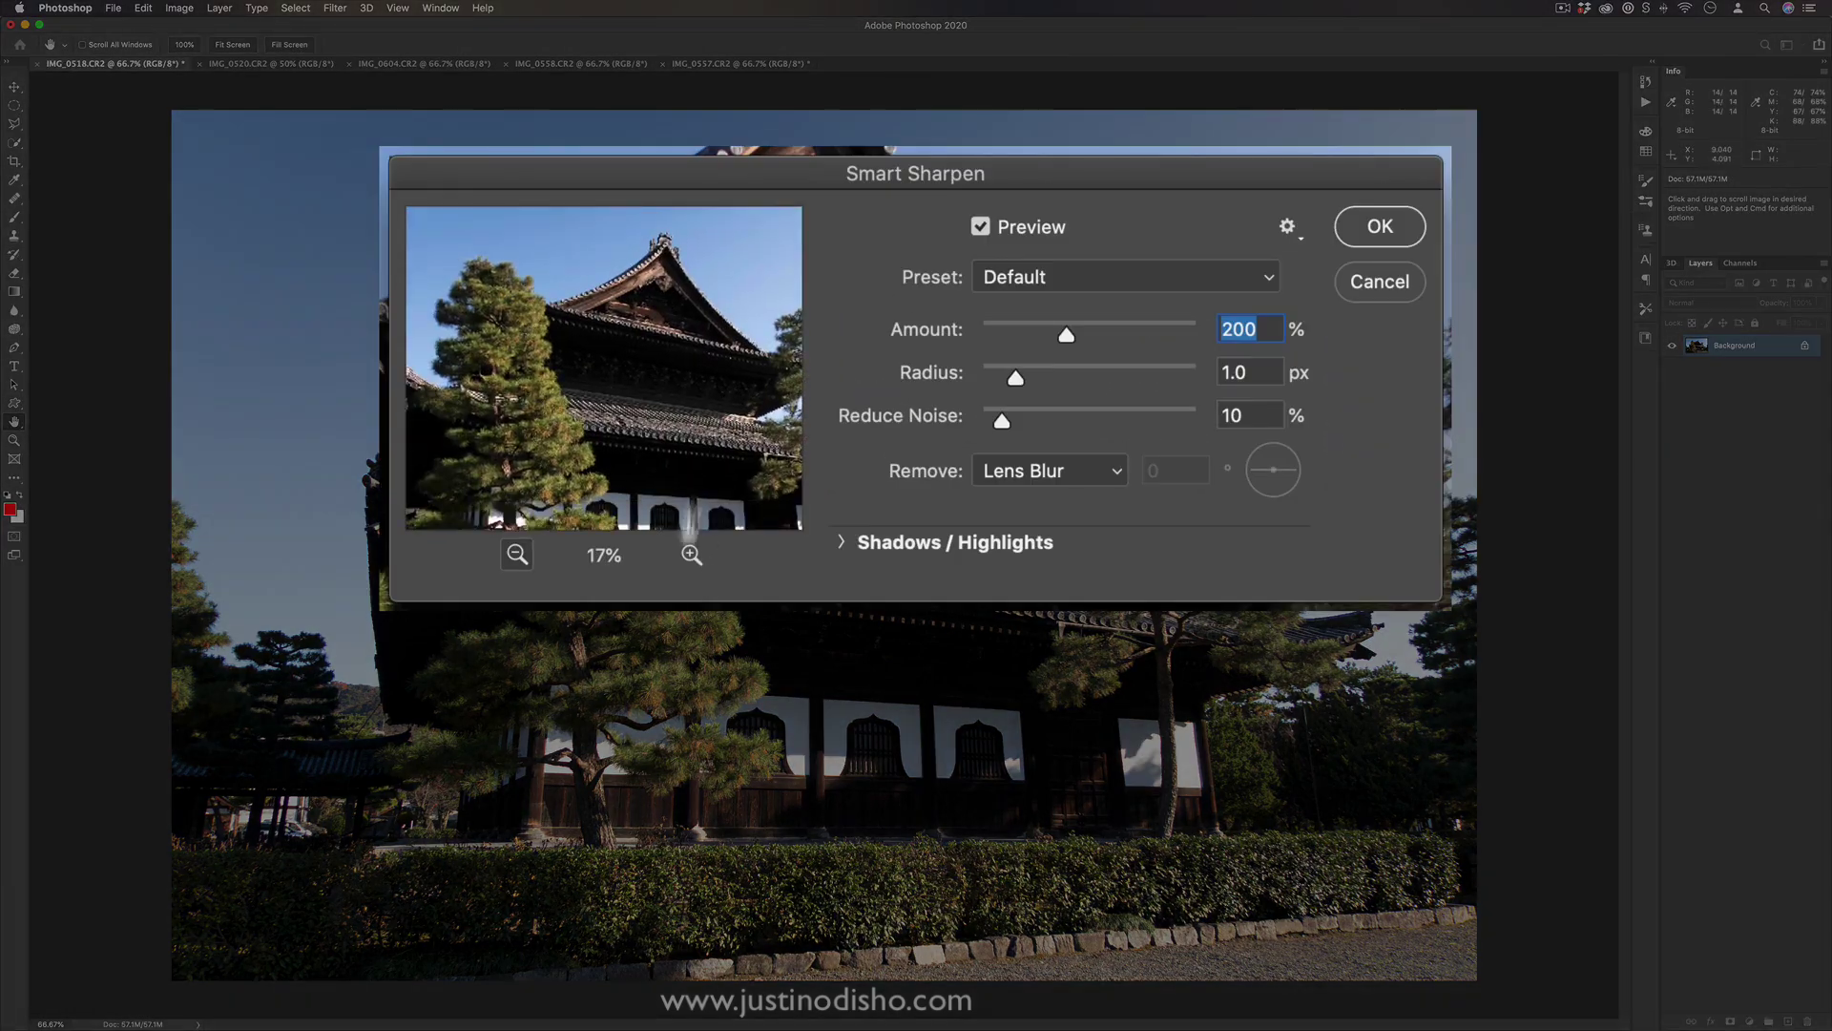
pyautogui.click(691, 553)
pyautogui.click(691, 553)
pyautogui.click(691, 554)
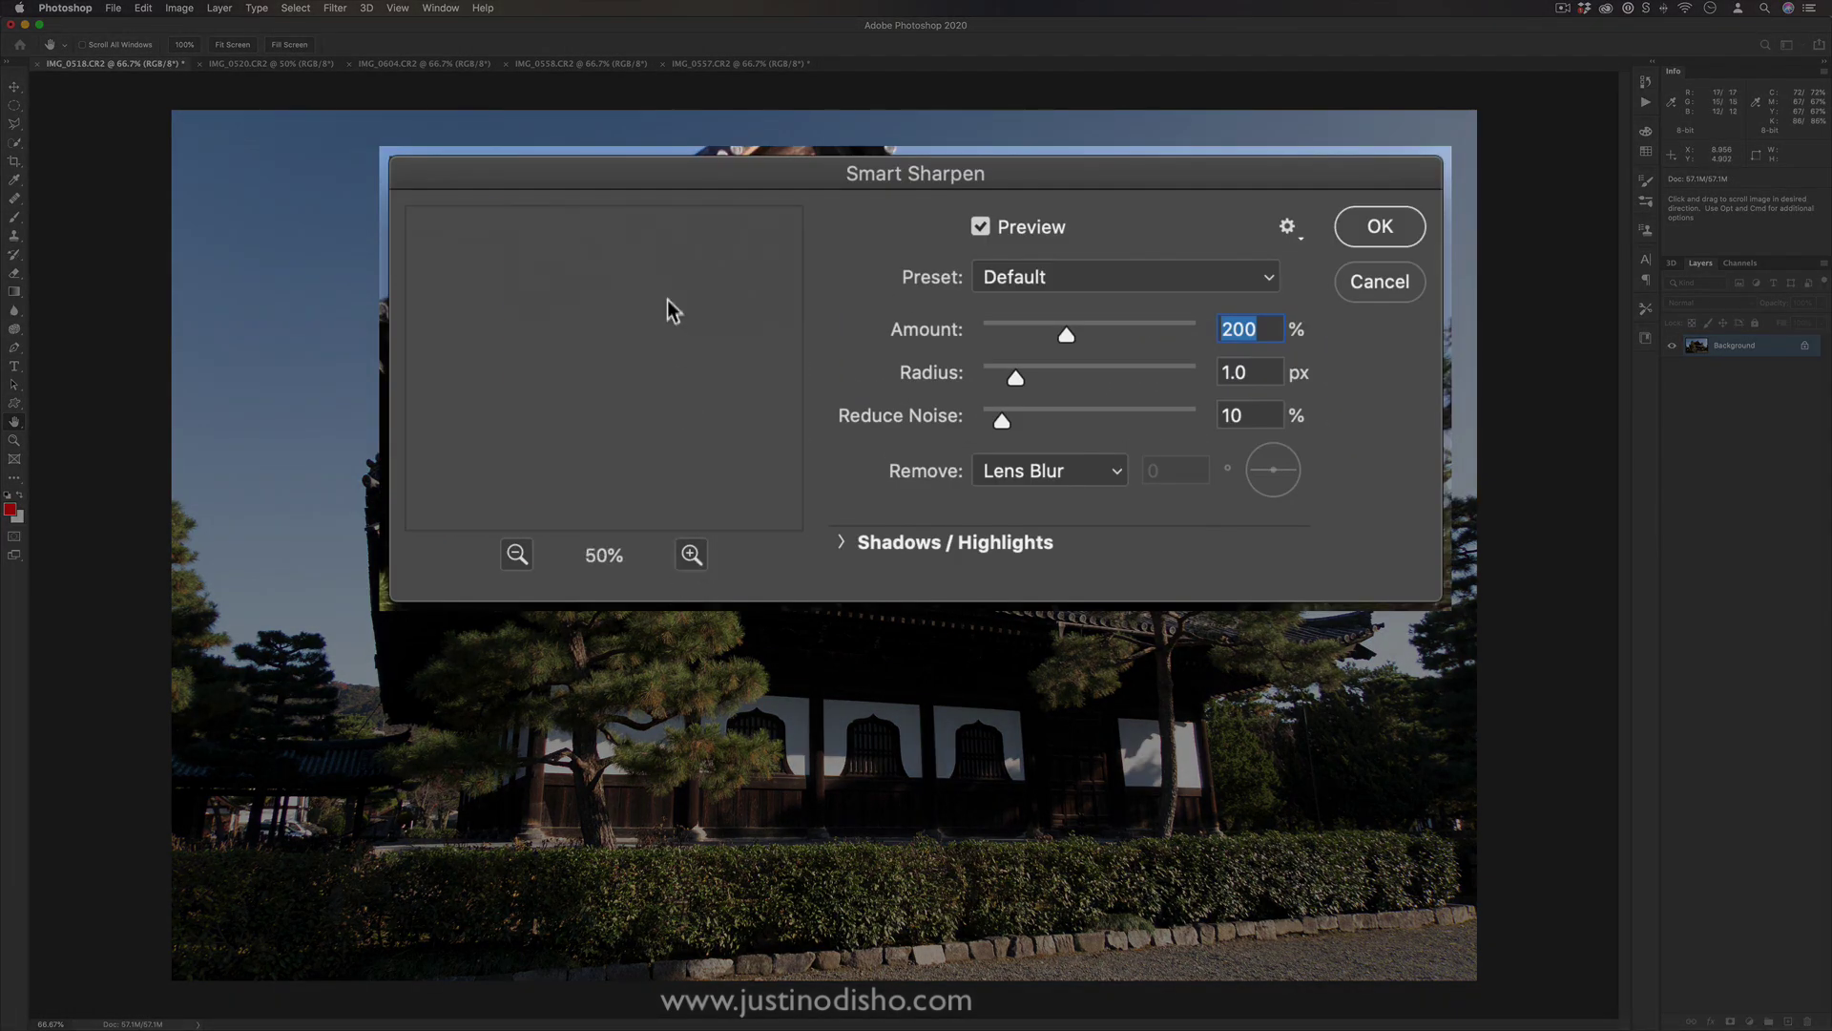
pyautogui.keyDown('super'); pyautogui.click(683, 345); pyautogui.keyUp('super')
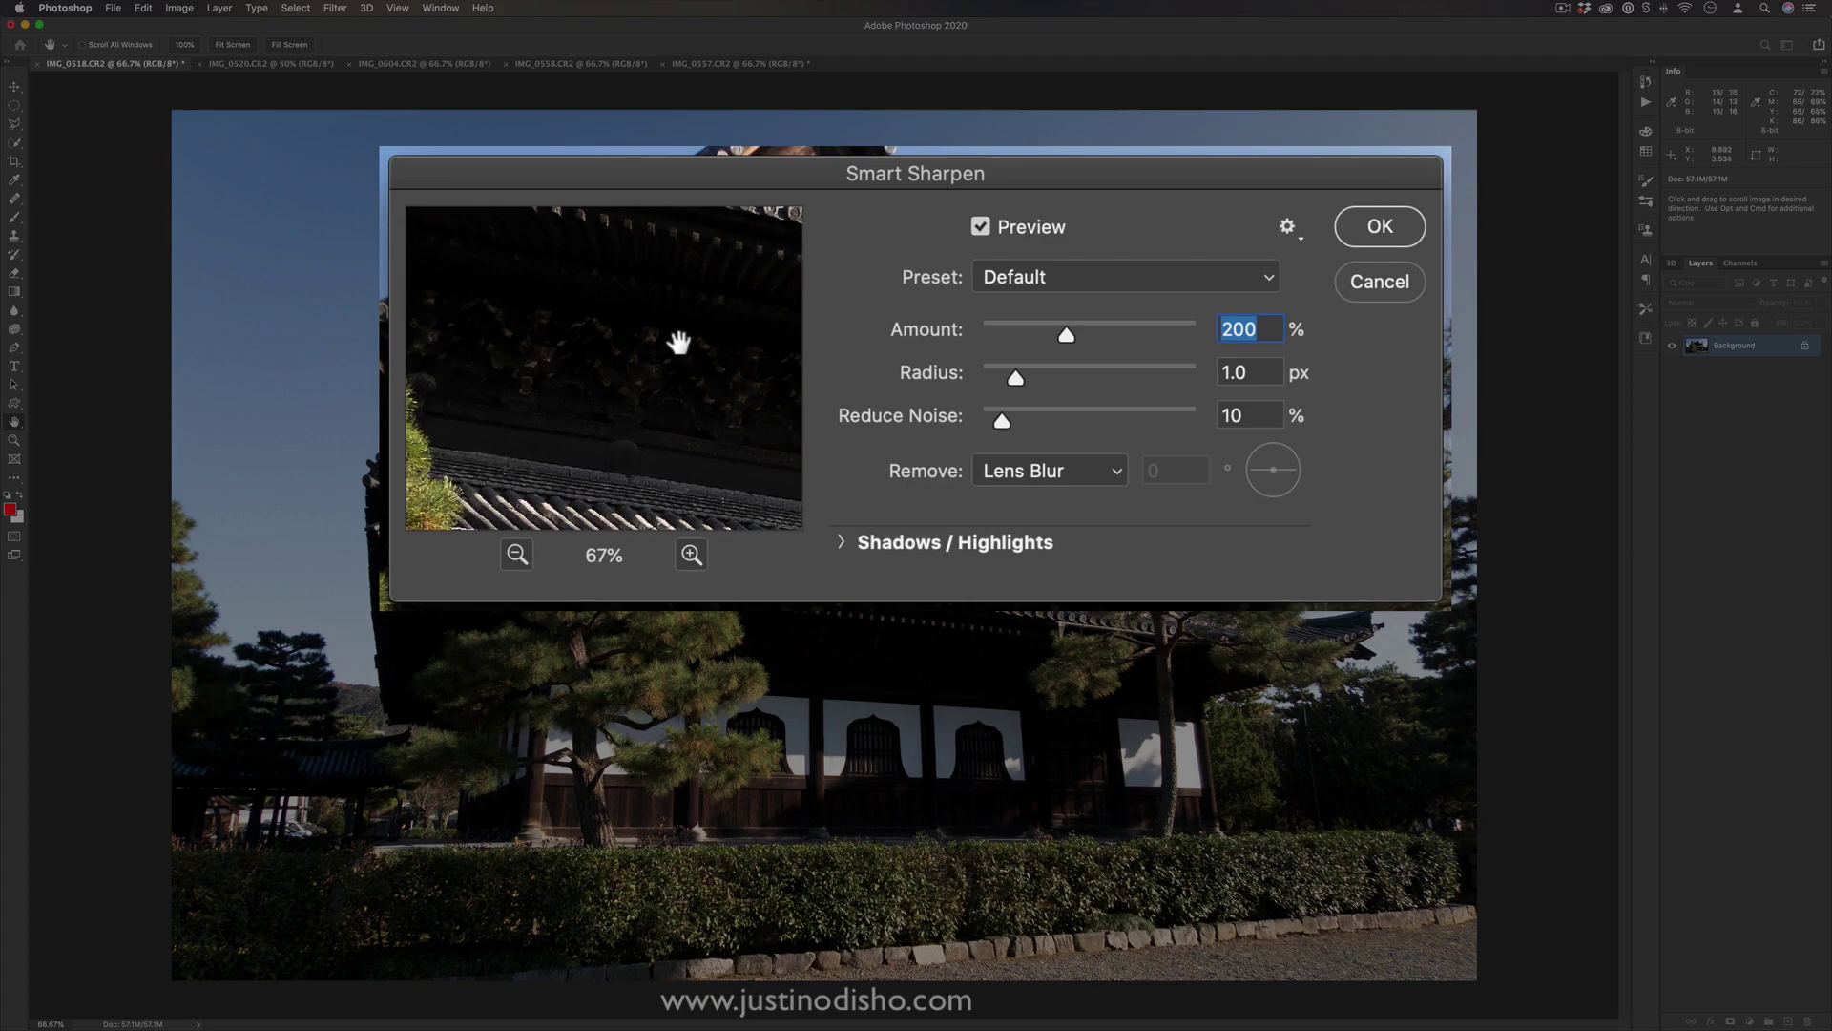
pyautogui.moveTo(679, 343); pyautogui.dragTo(544, 420)
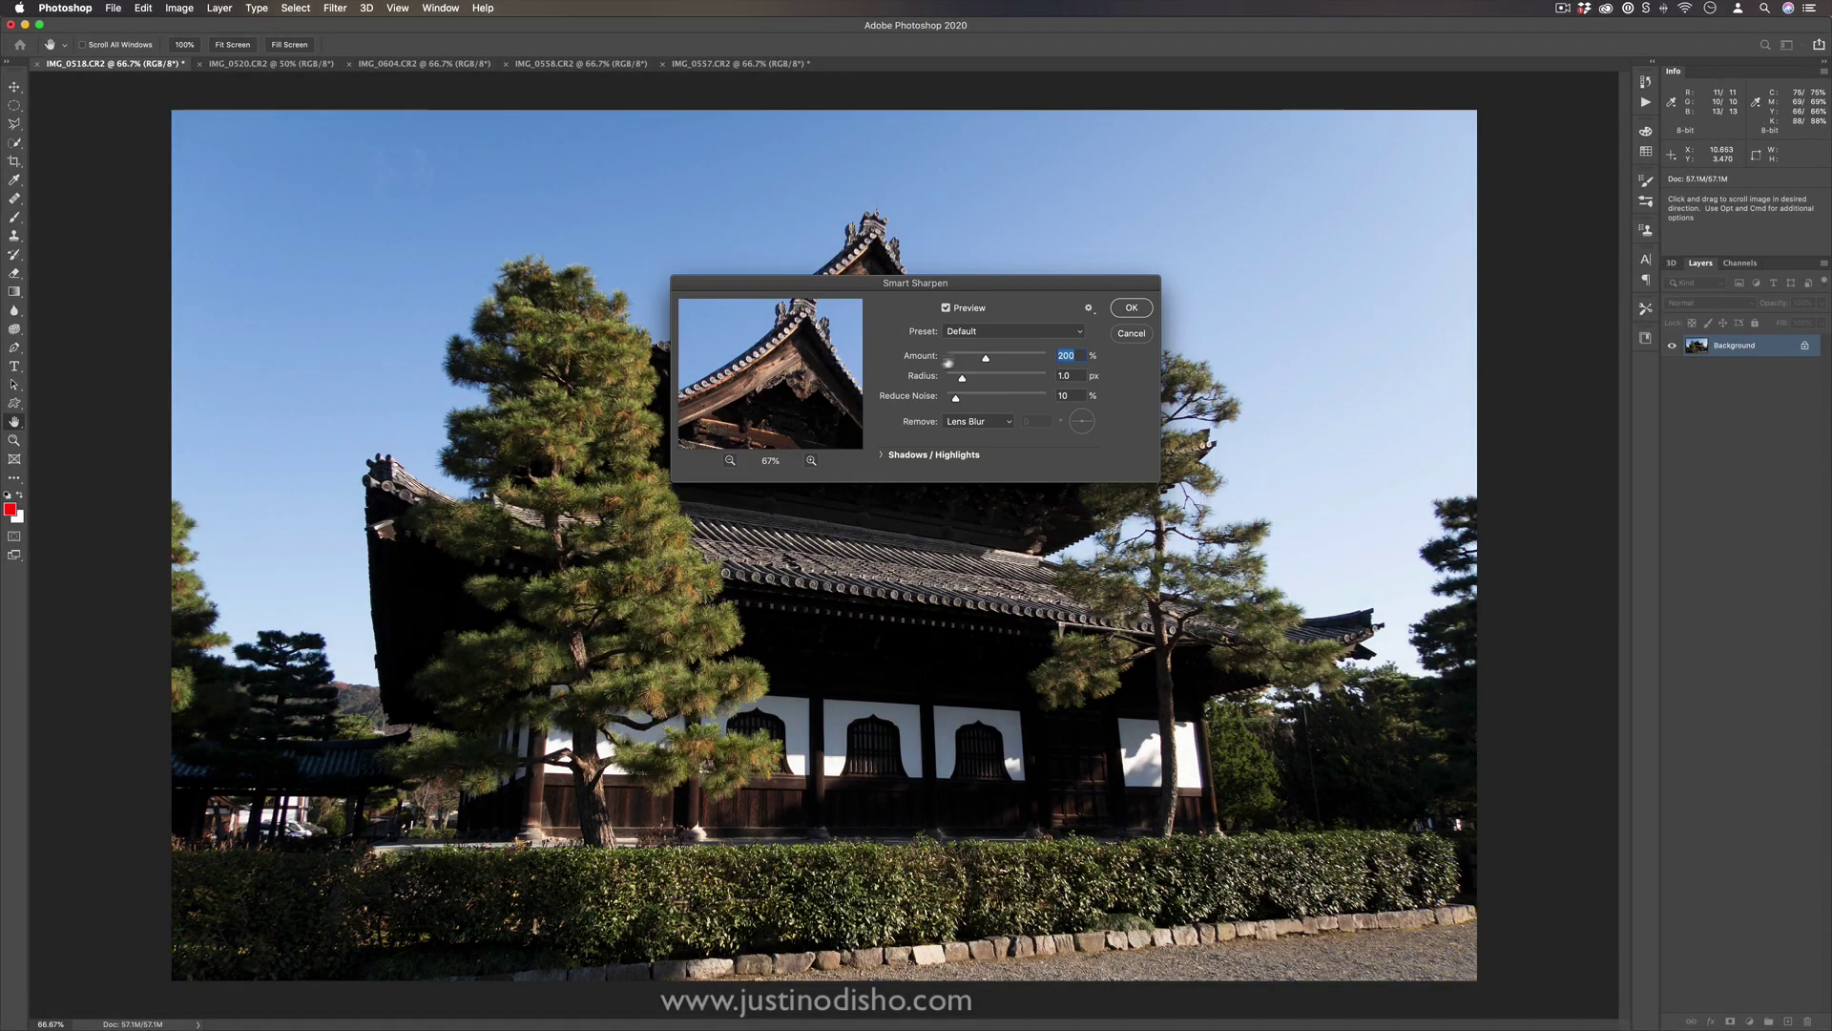
# Try a strong amount and radius up to 10 px, then settle at 188% and 2.5 px.
pyautogui.moveTo(985, 359); pyautogui.dragTo(1021, 358)
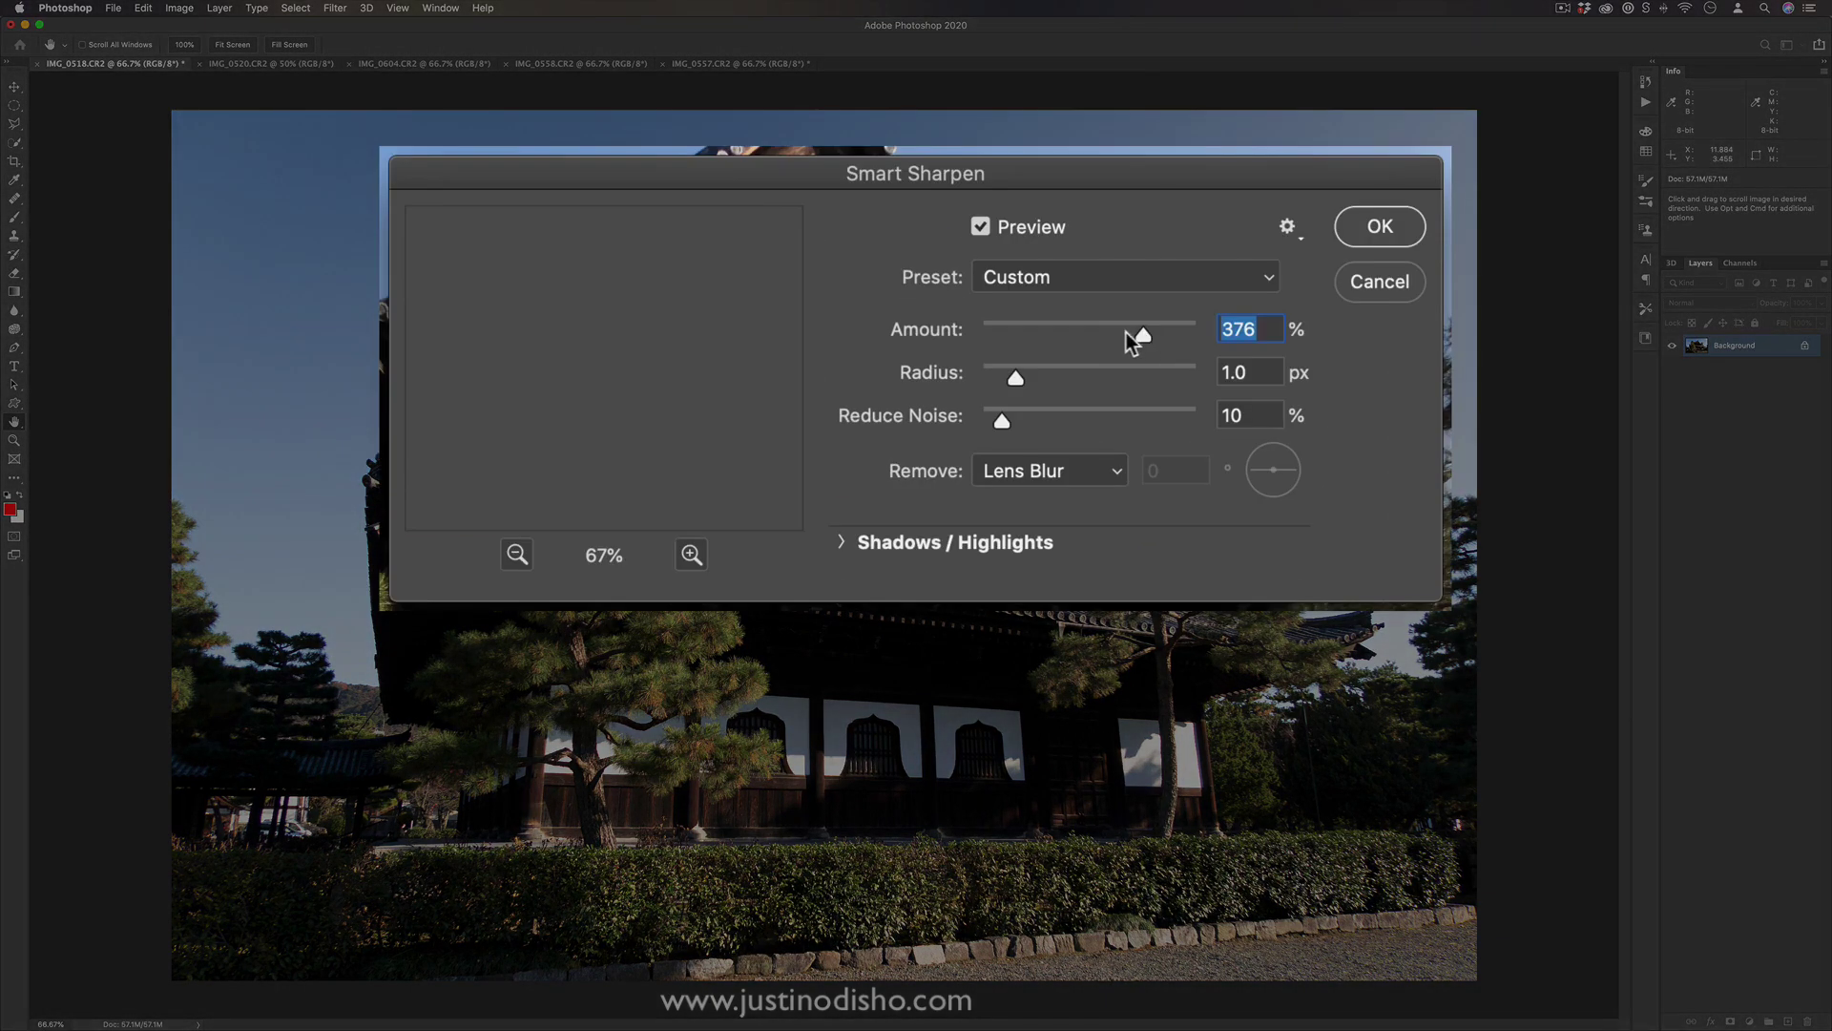
pyautogui.click(1046, 375)
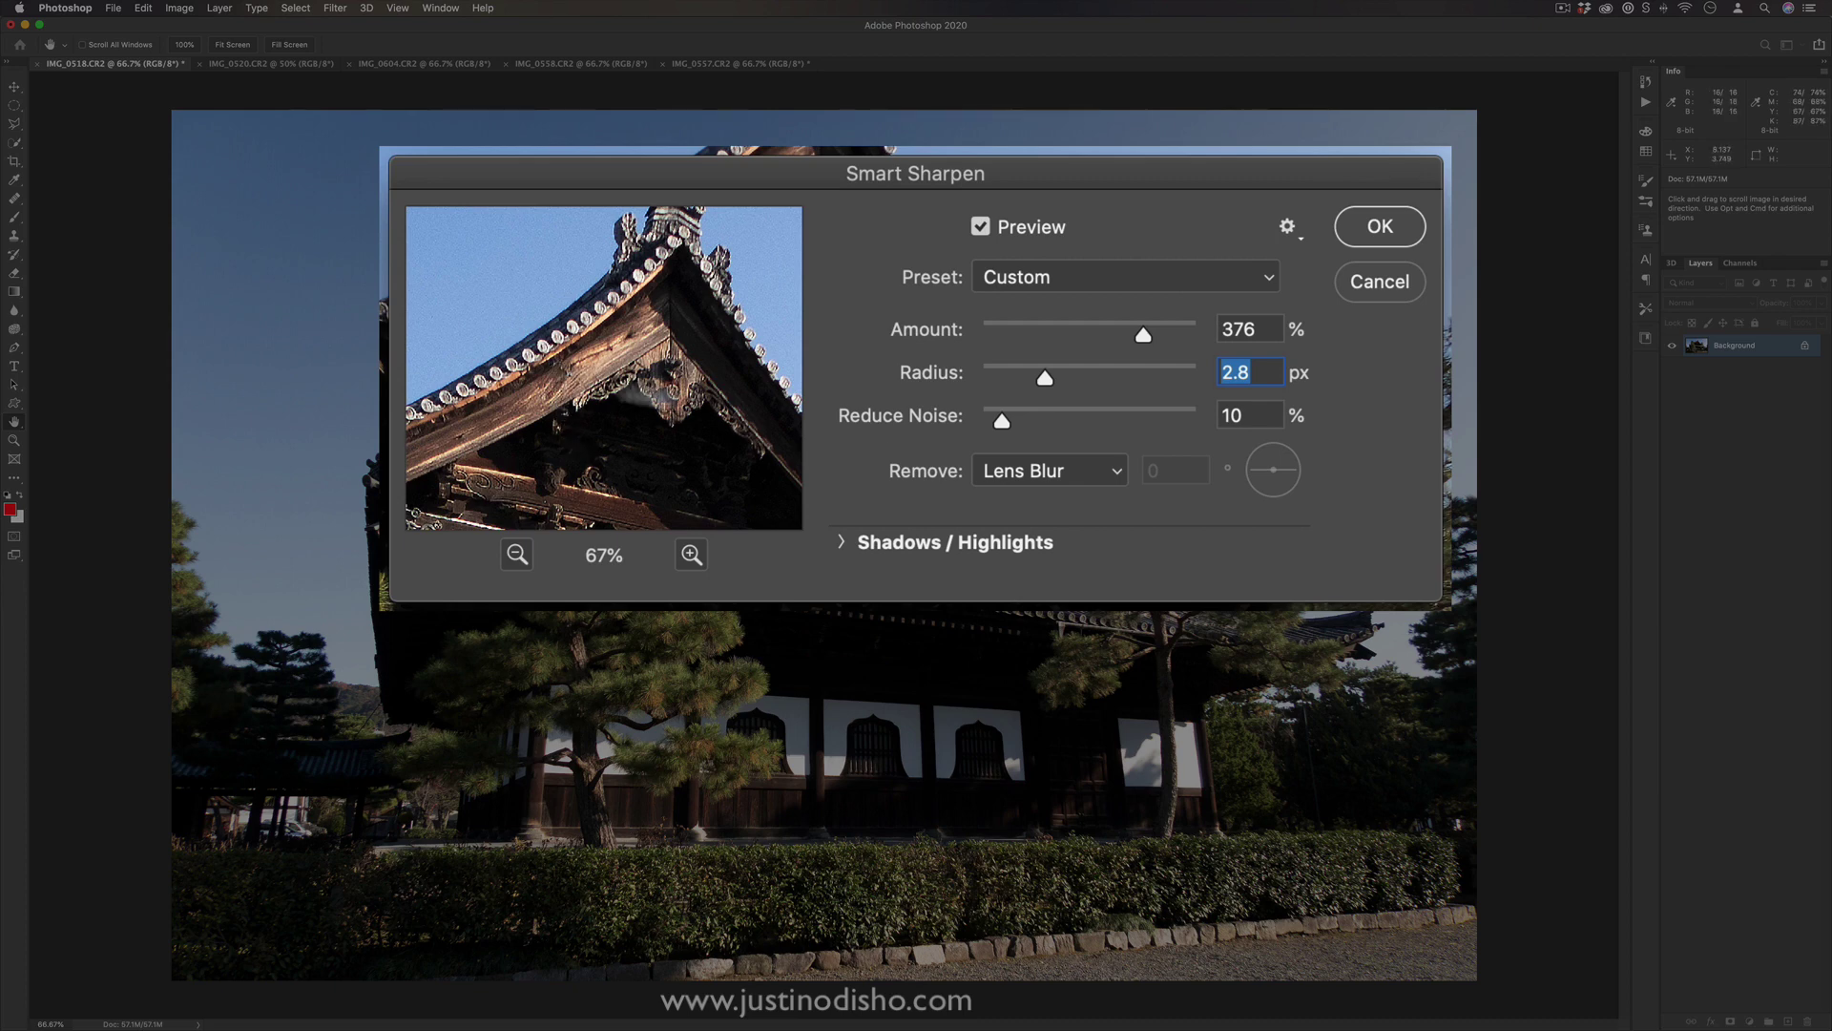
pyautogui.click(1096, 375)
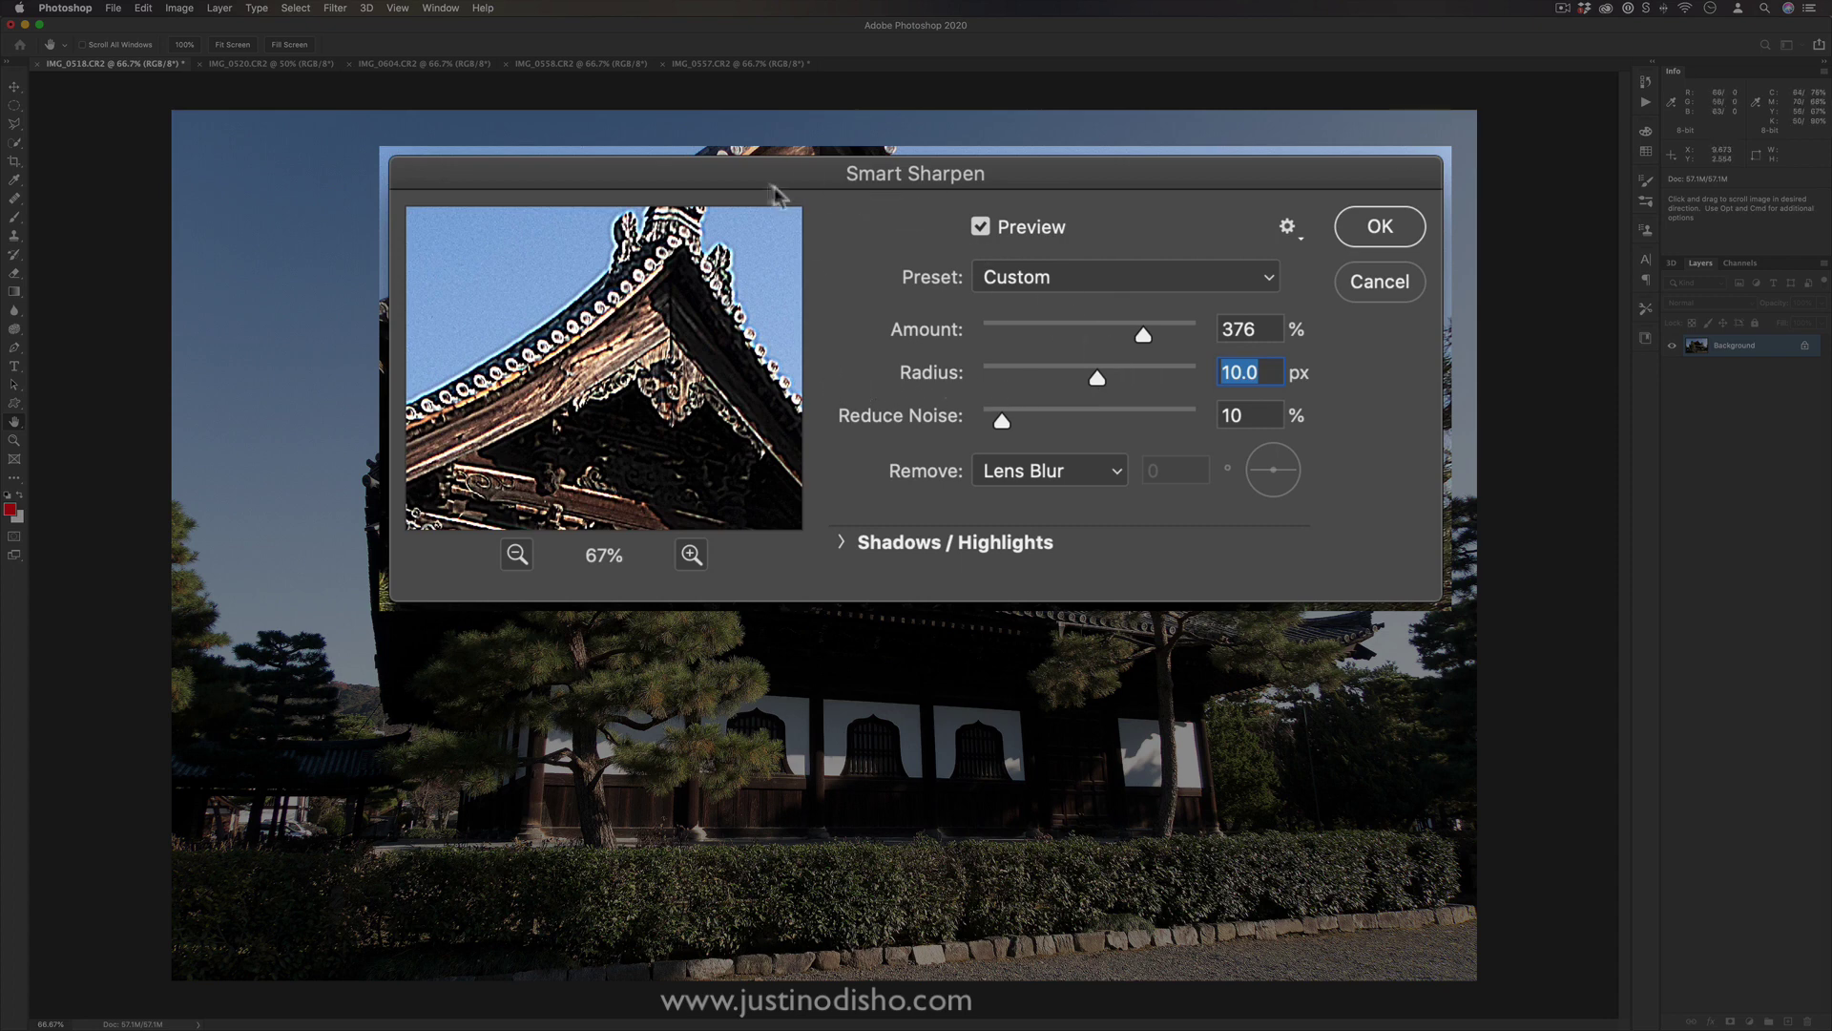
pyautogui.moveTo(746, 180); pyautogui.dragTo(775, 198)
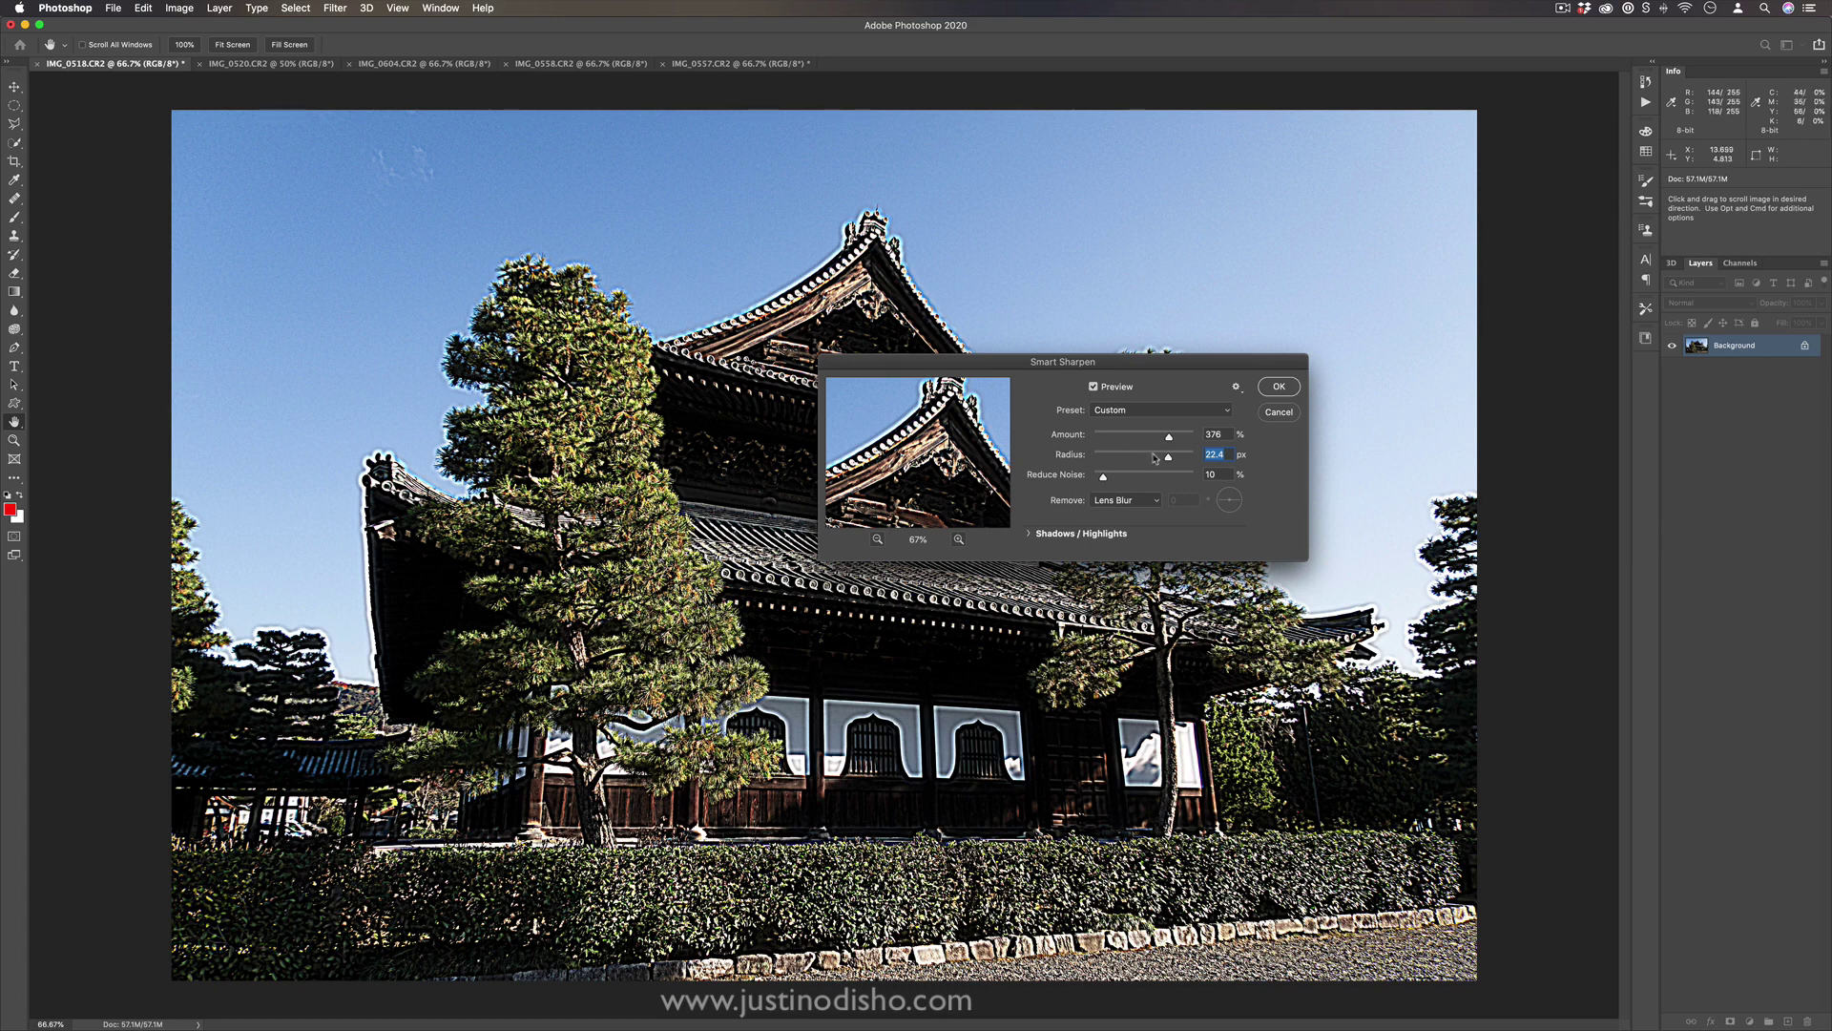
pyautogui.moveTo(1142, 458); pyautogui.dragTo(1121, 458)
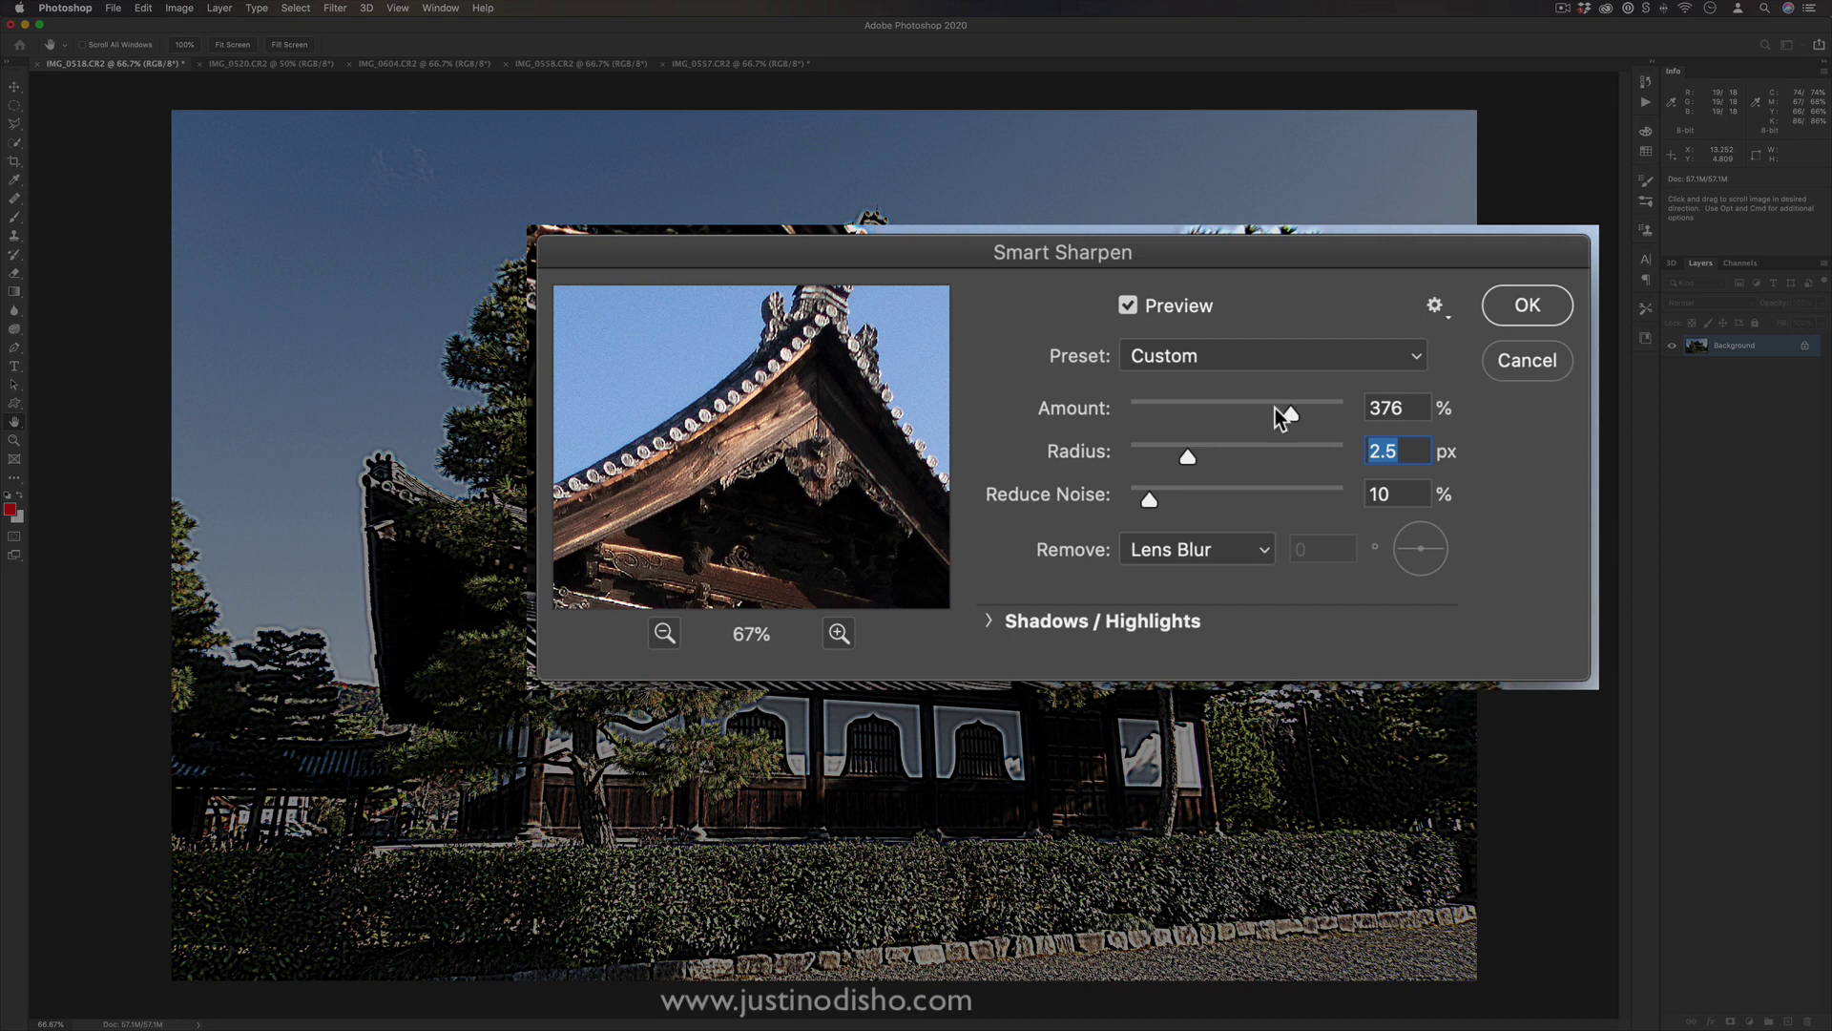
pyautogui.moveTo(1275, 409); pyautogui.dragTo(1206, 412)
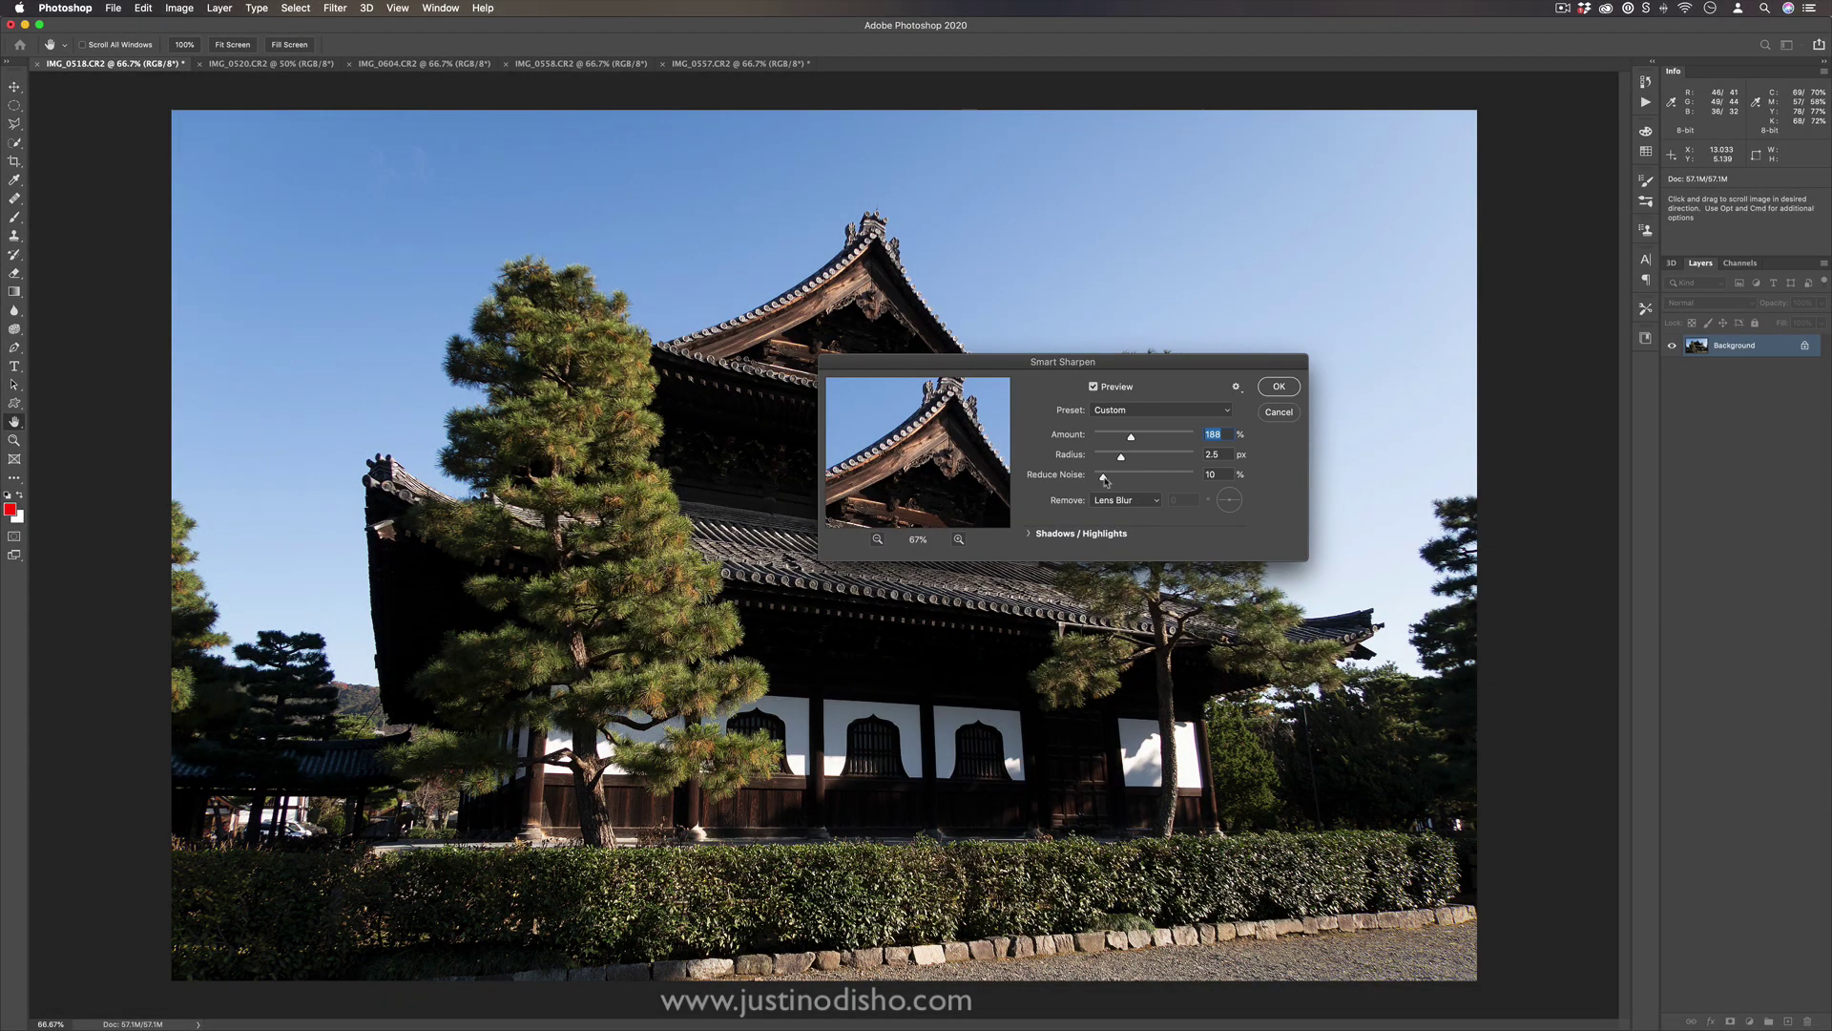
# Switch Remove to Motion Blur and fade shadow sharpening by 31%, leaving the preset unchanged.
pyautogui.click(1106, 501)
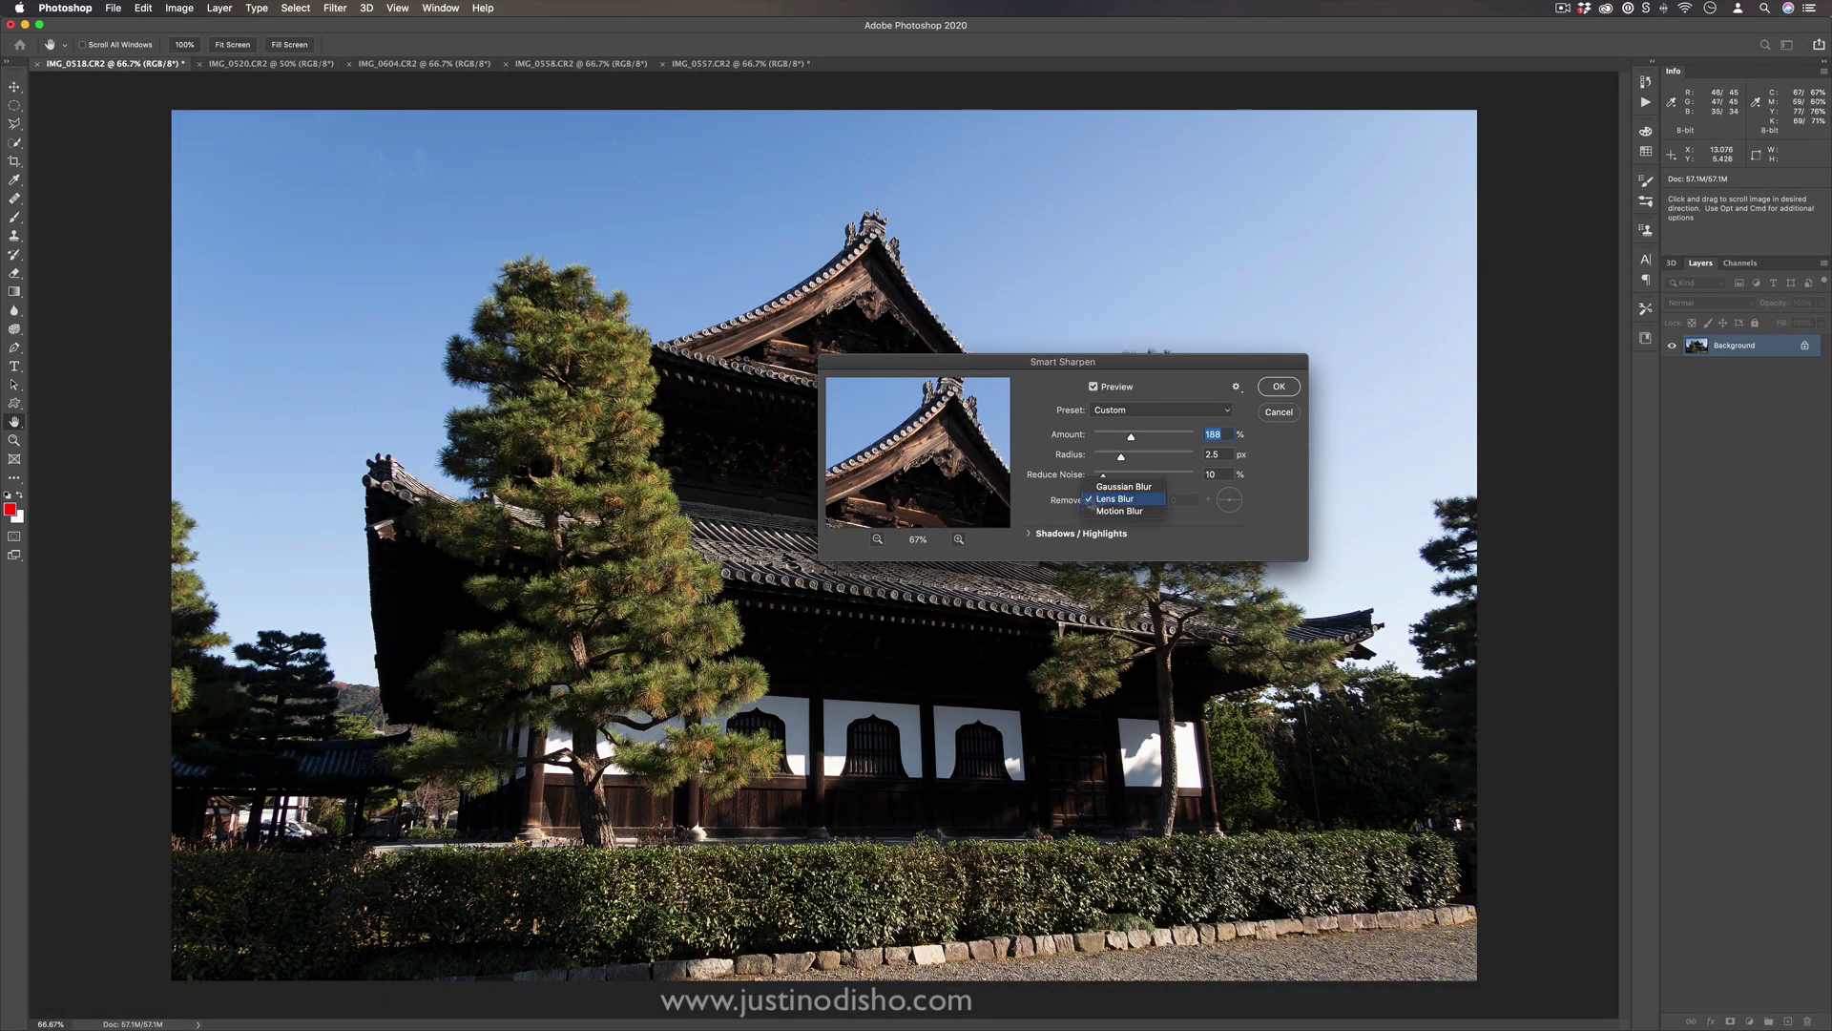
pyautogui.click(1119, 510)
pyautogui.click(1030, 533)
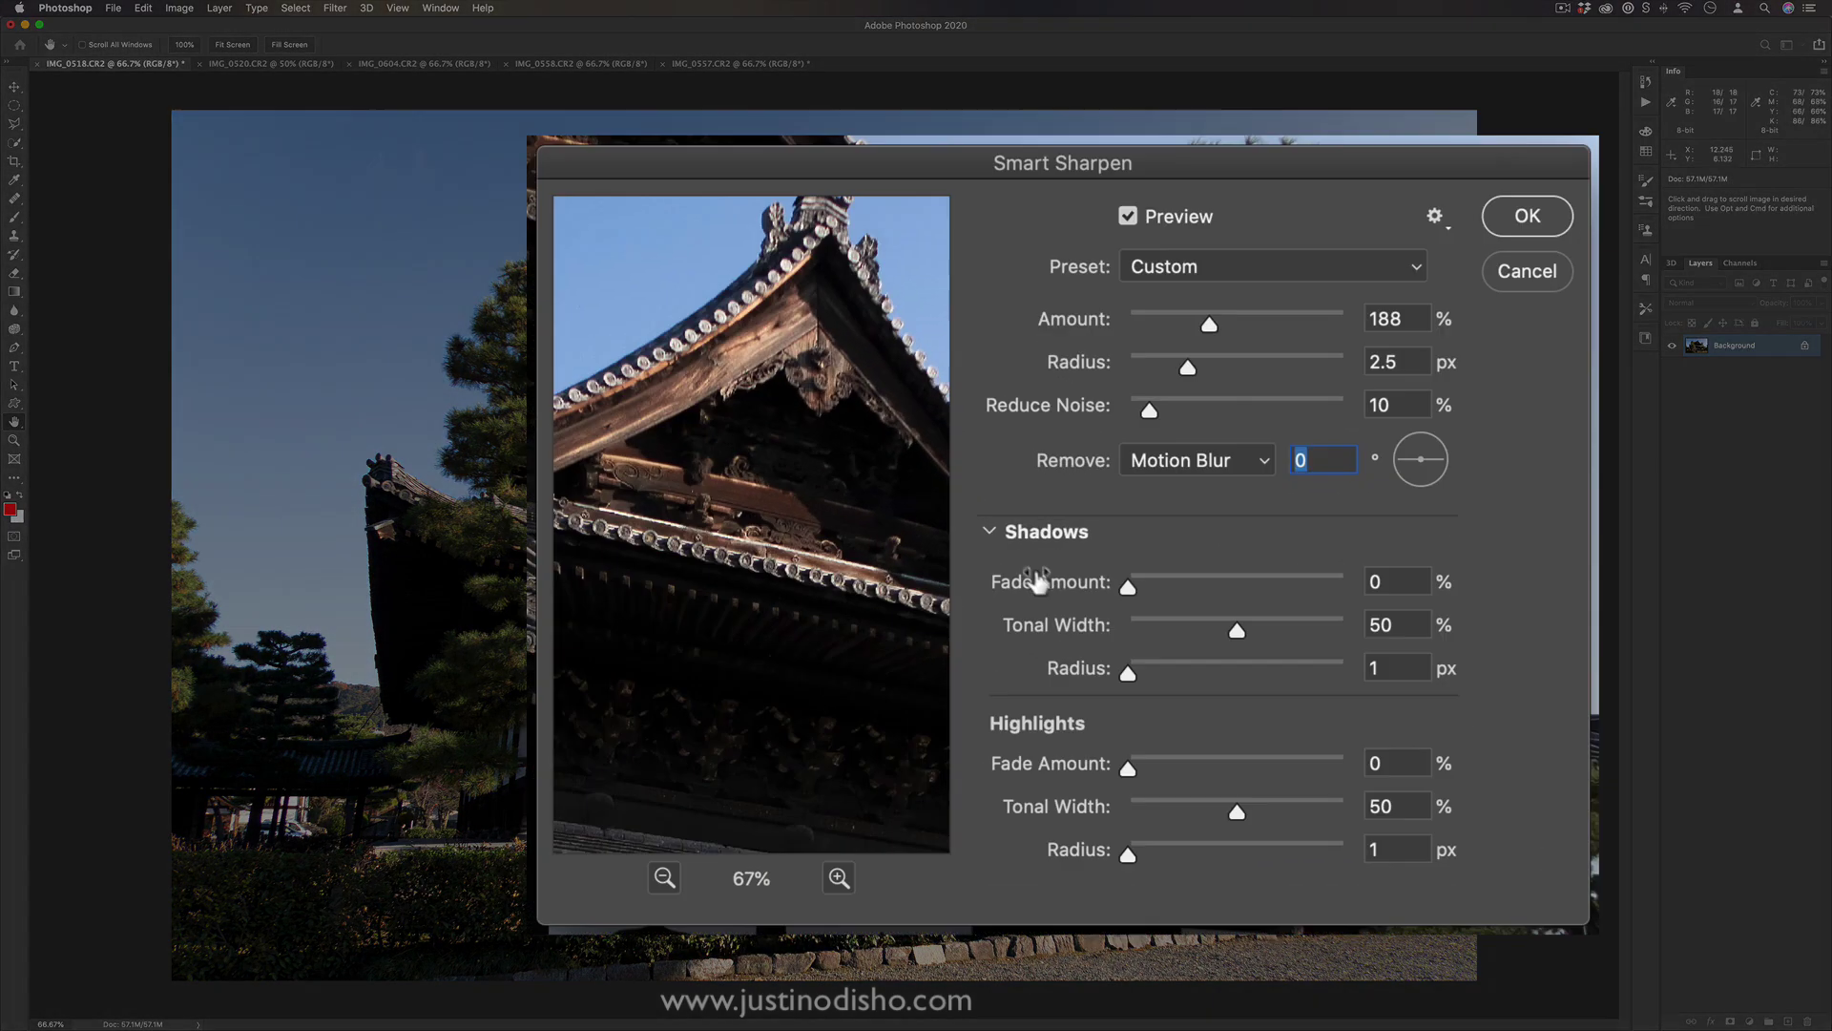
pyautogui.moveTo(1153, 586); pyautogui.dragTo(1197, 582)
pyautogui.press('Tab')
pyautogui.press('Tab')
pyautogui.press('Tab')
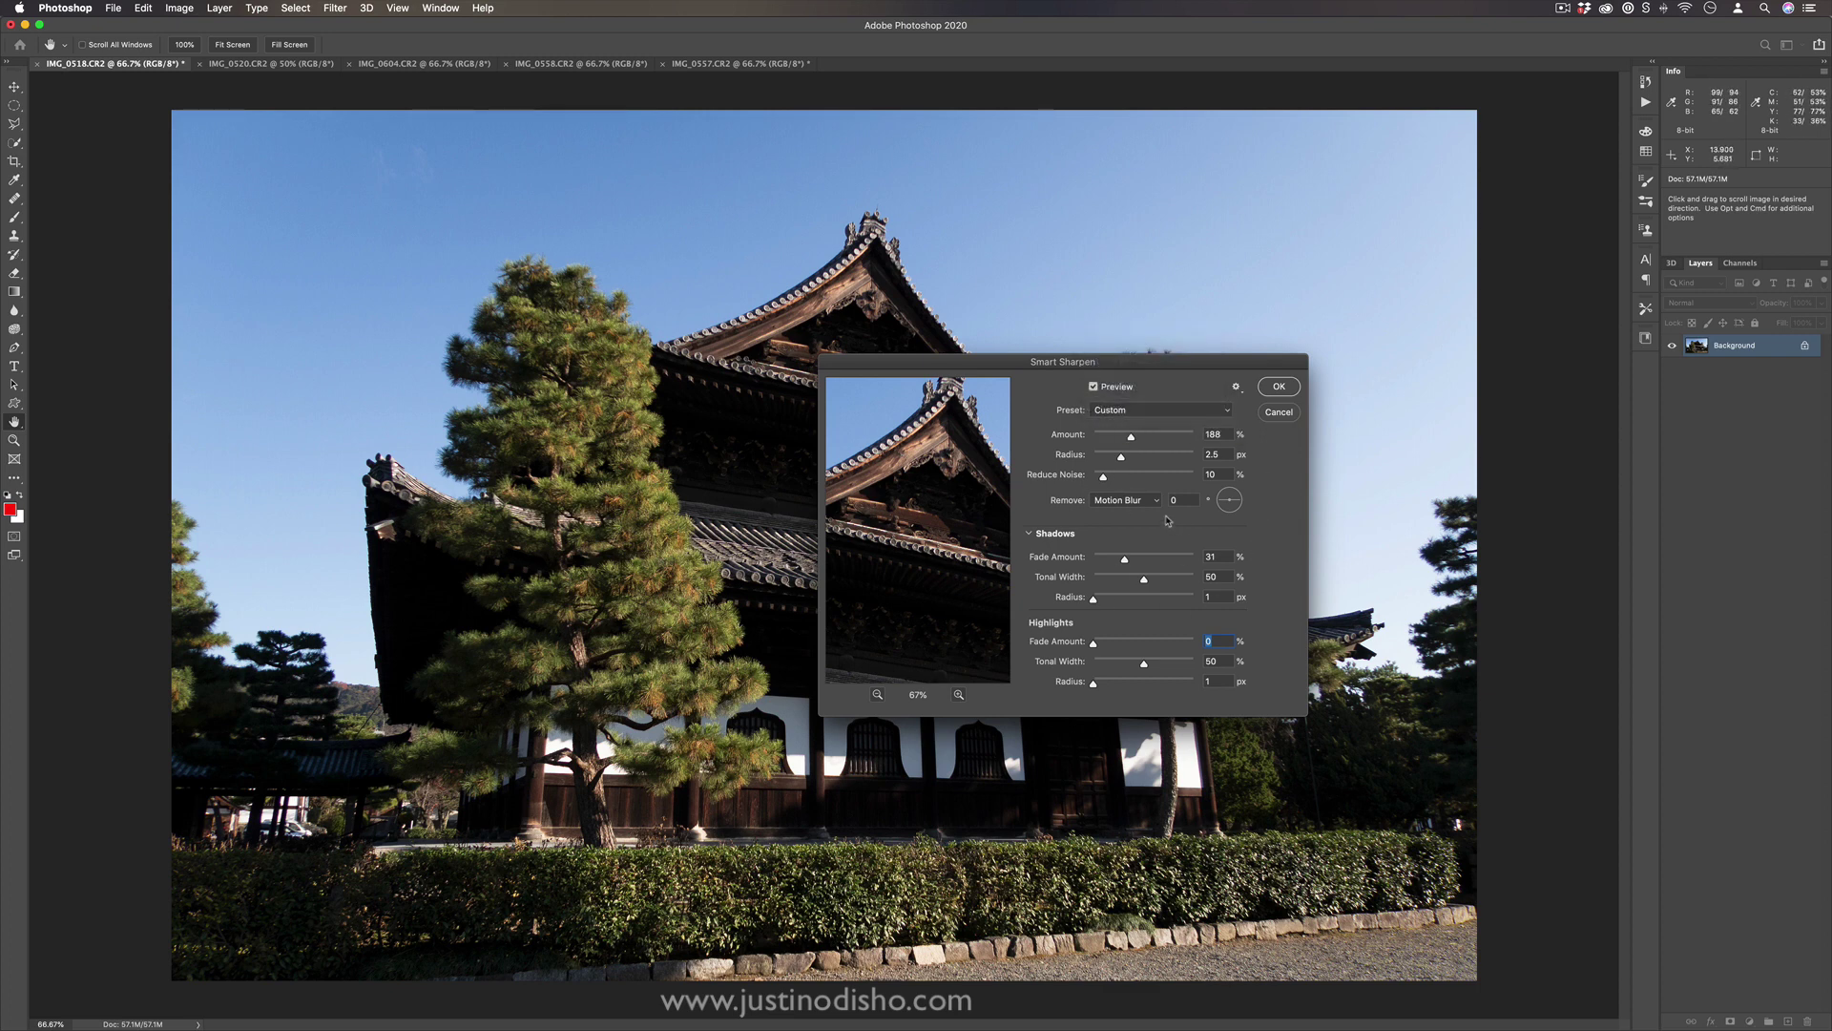
pyautogui.click(1119, 410)
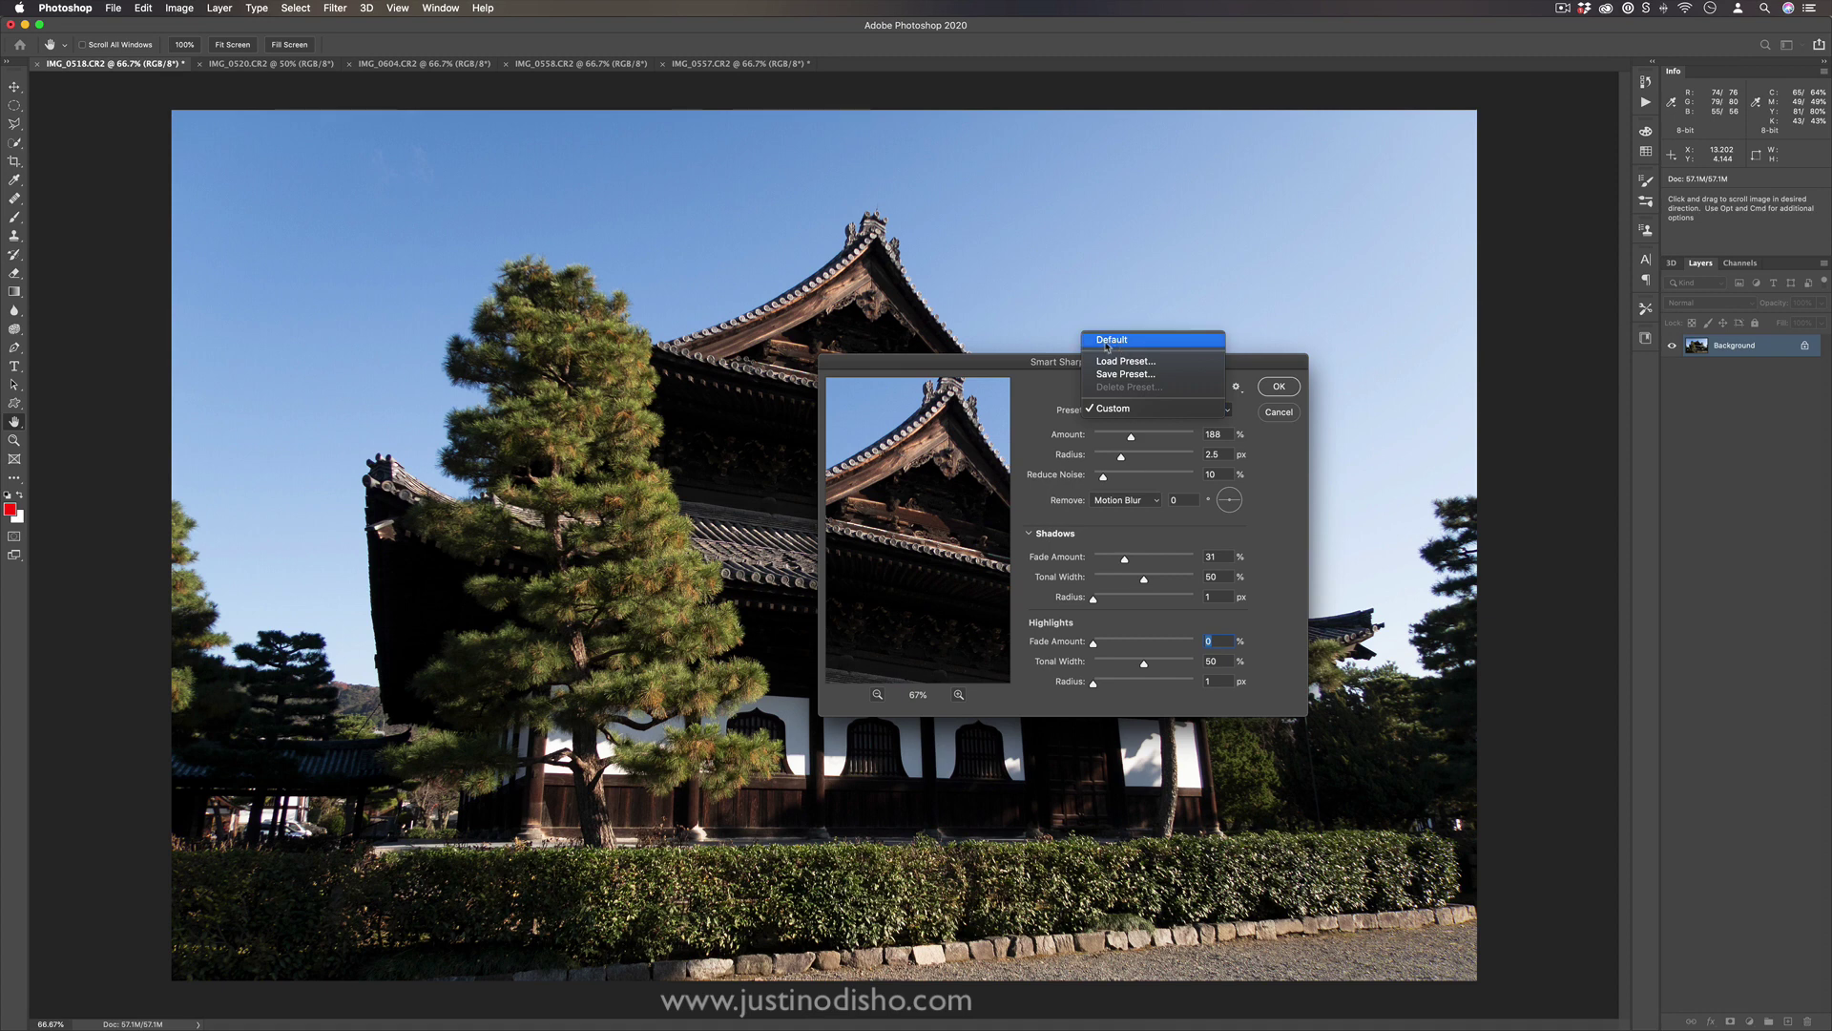
pyautogui.click(1049, 391)
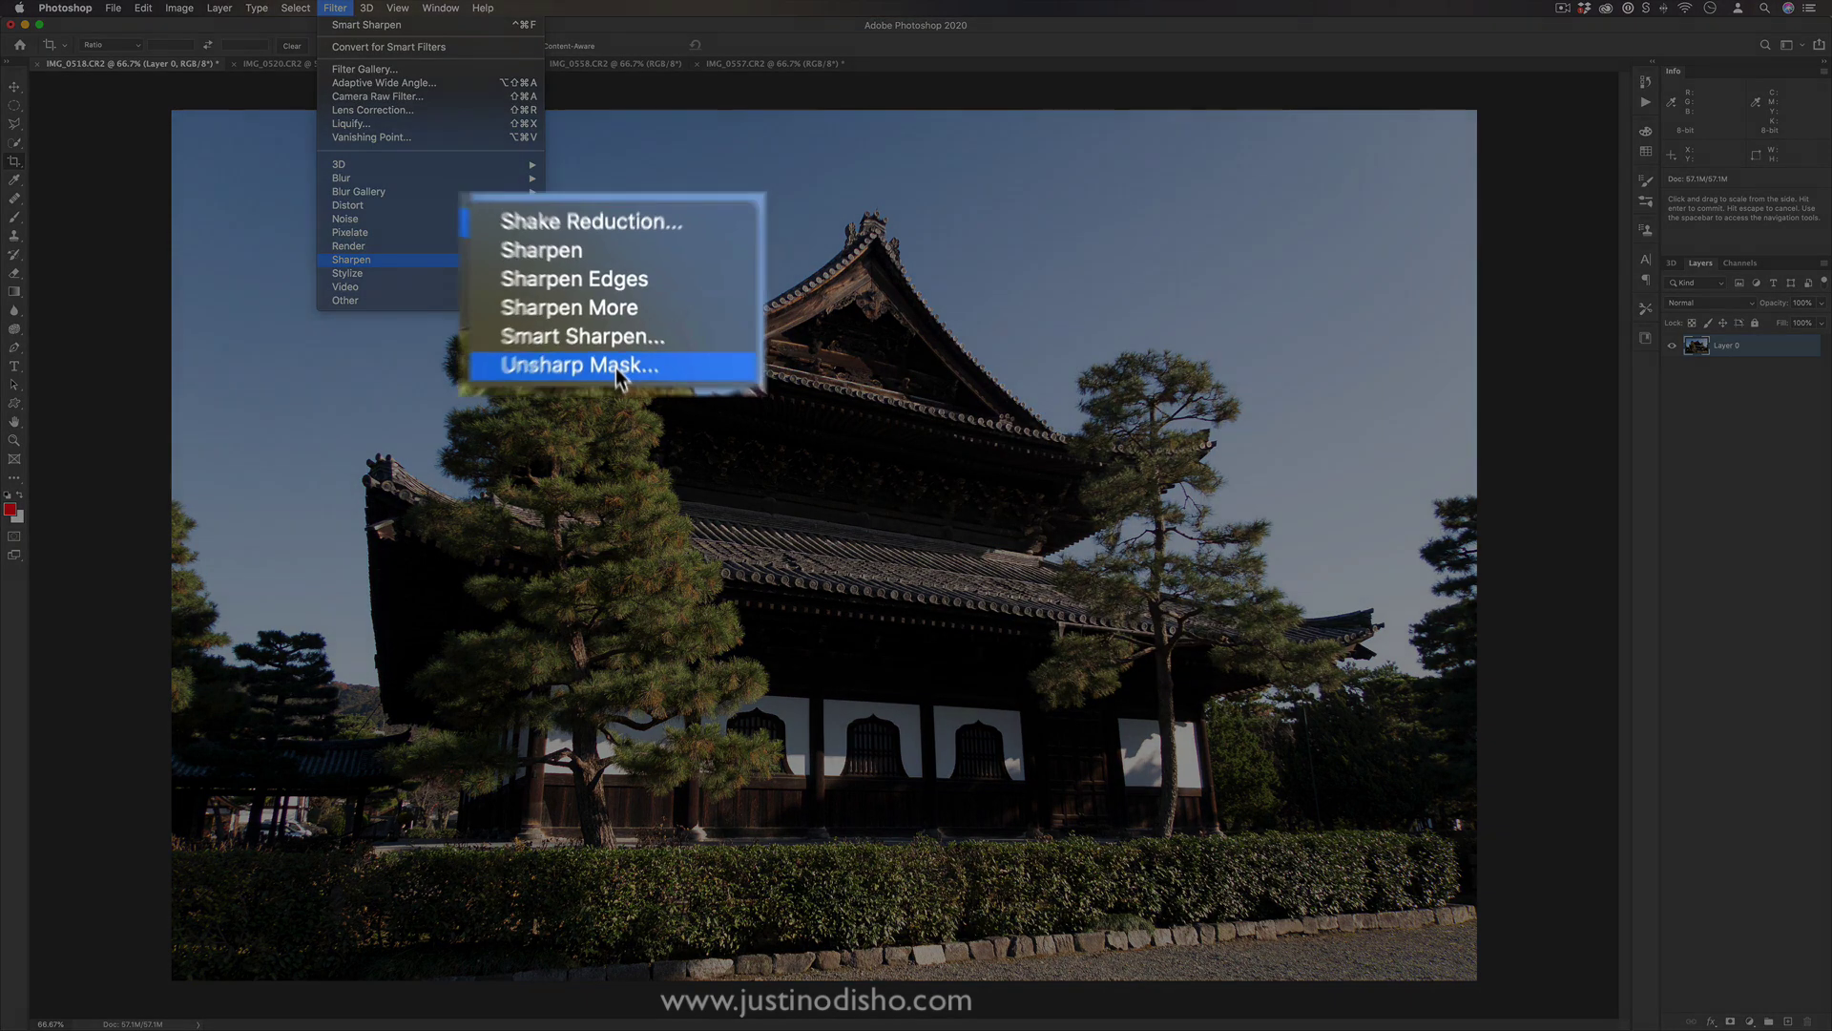
# Open Unsharp Mask, frame the preview at 33% on the roof and sky, and raise Amount to 96%.
pyautogui.click(615, 329)
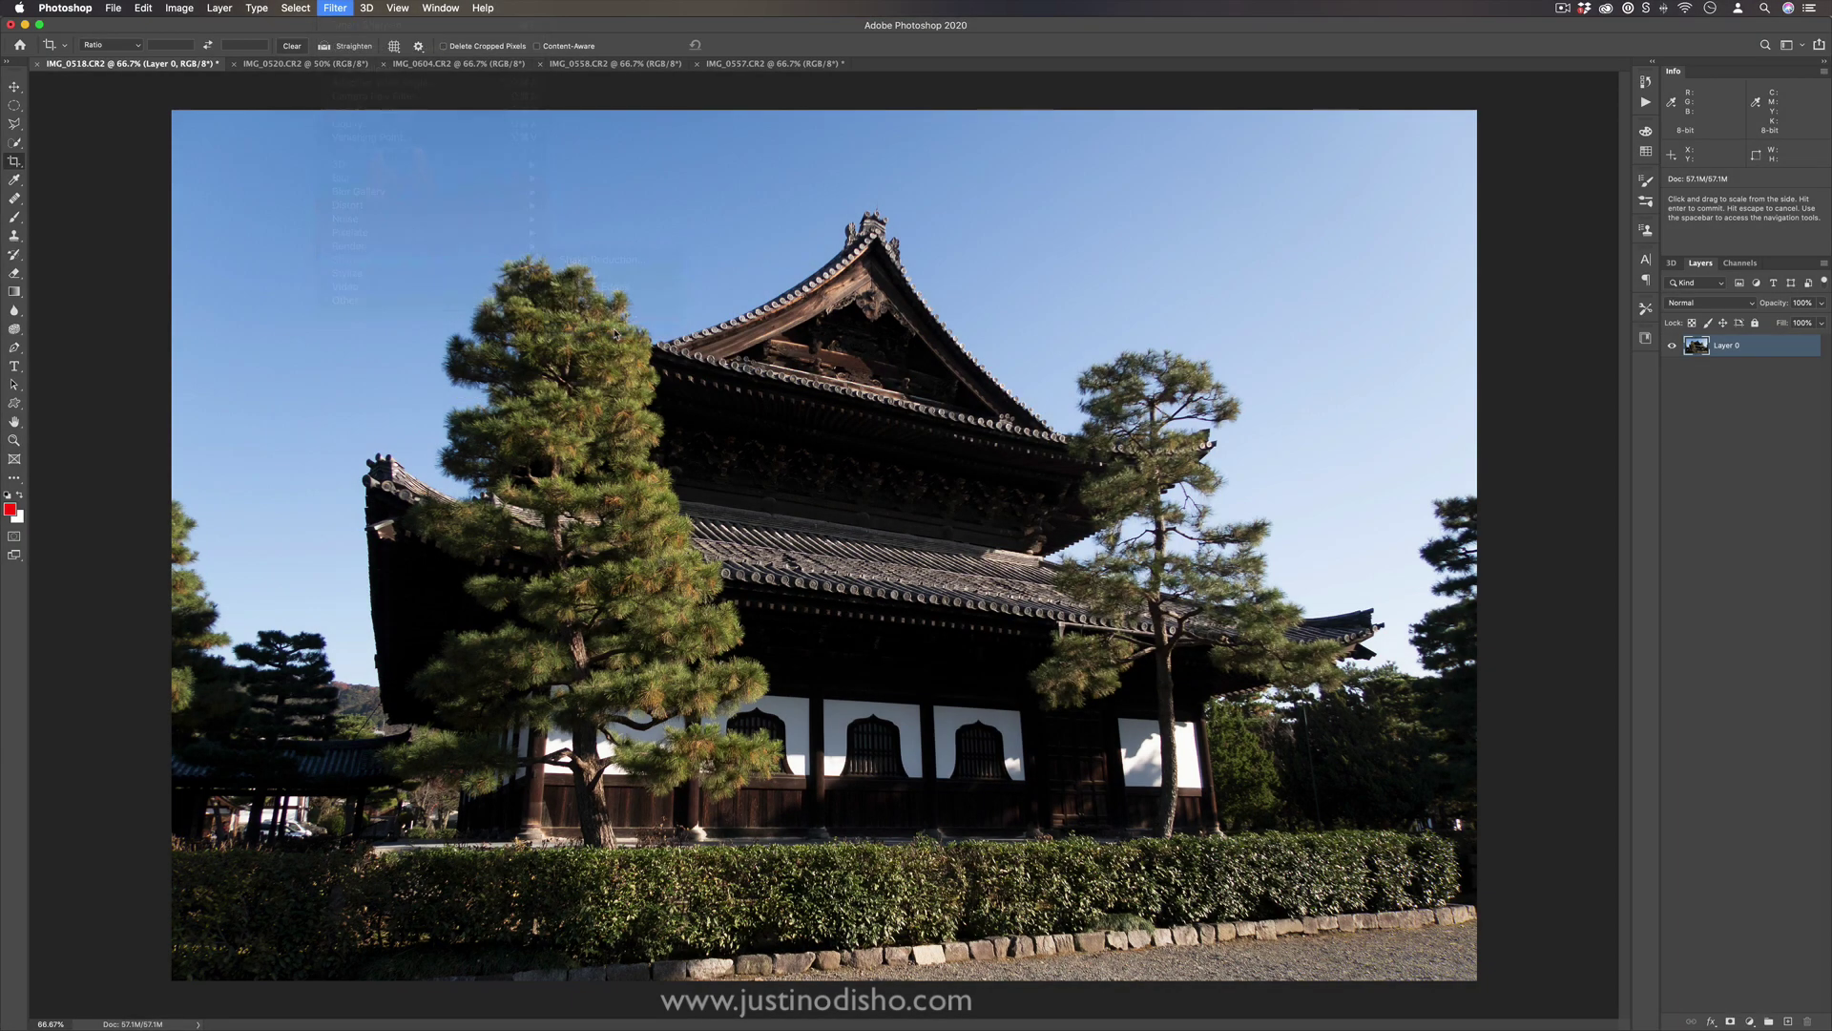
pyautogui.click(842, 424)
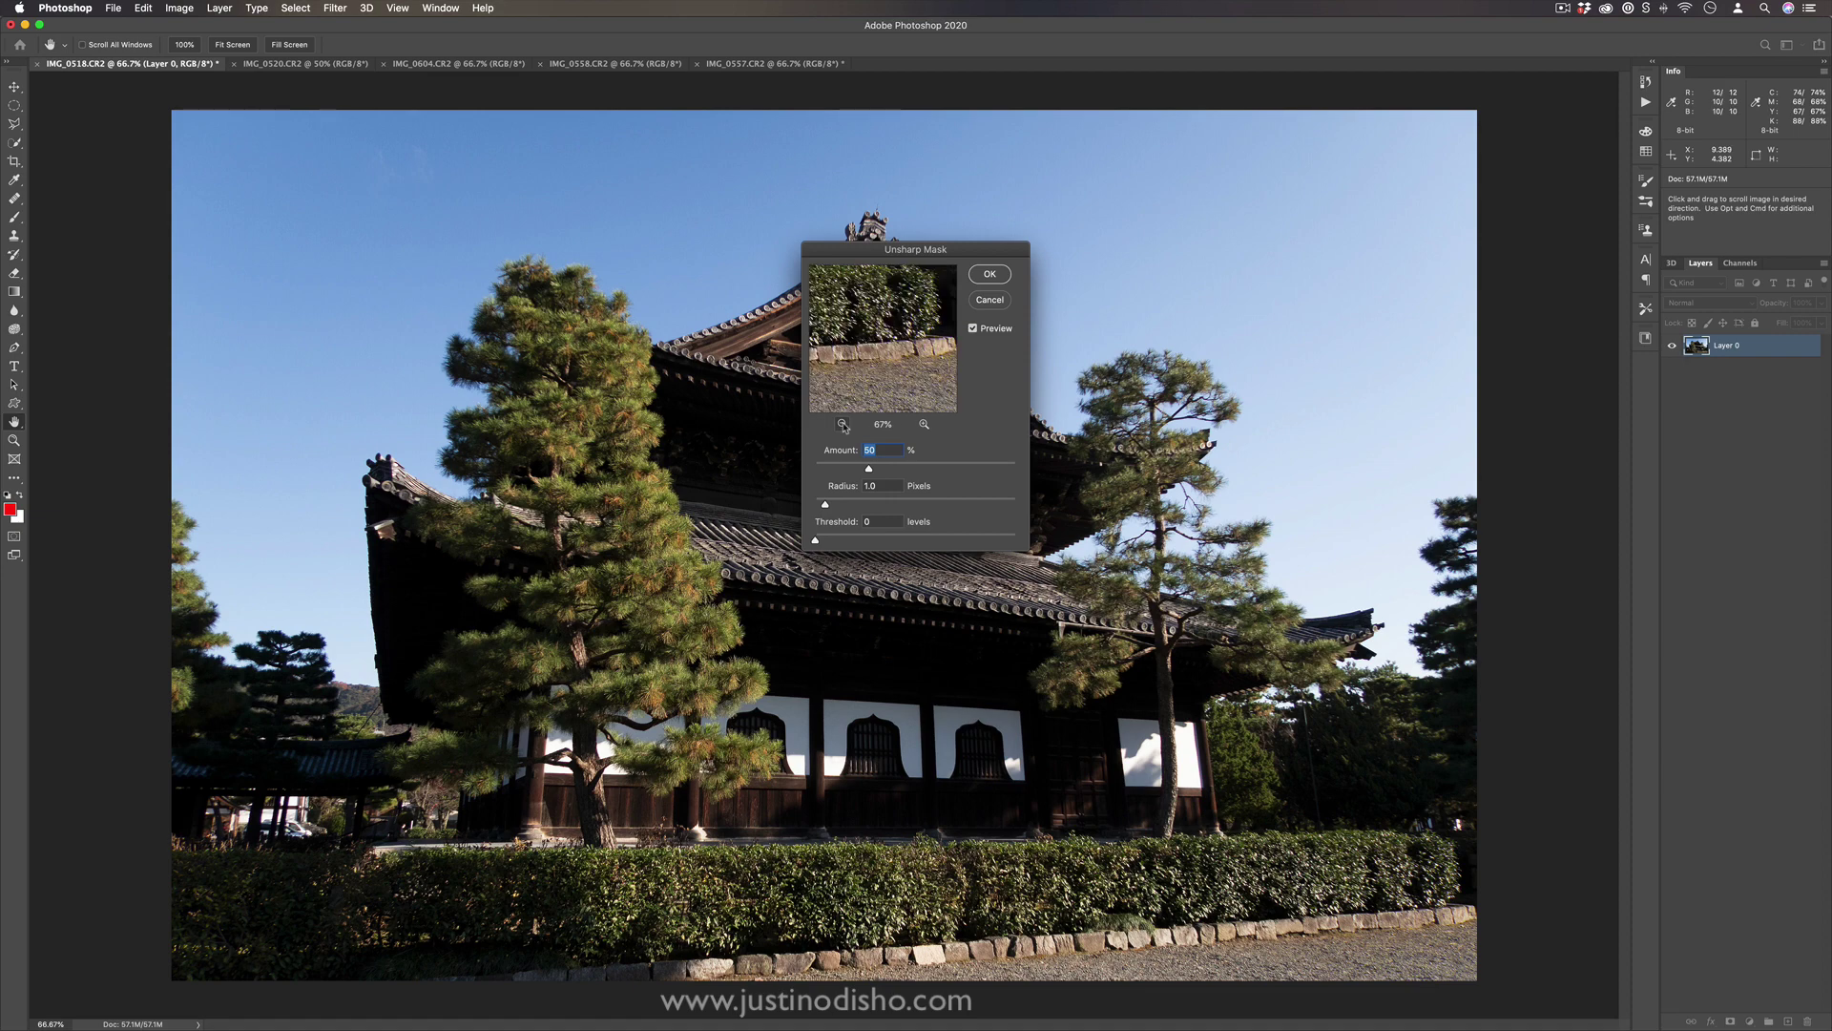
pyautogui.click(842, 424)
pyautogui.click(843, 424)
pyautogui.moveTo(897, 302)
pyautogui.mouseDown()
pyautogui.moveTo(844, 307)
pyautogui.moveTo(883, 326)
pyautogui.mouseUp()
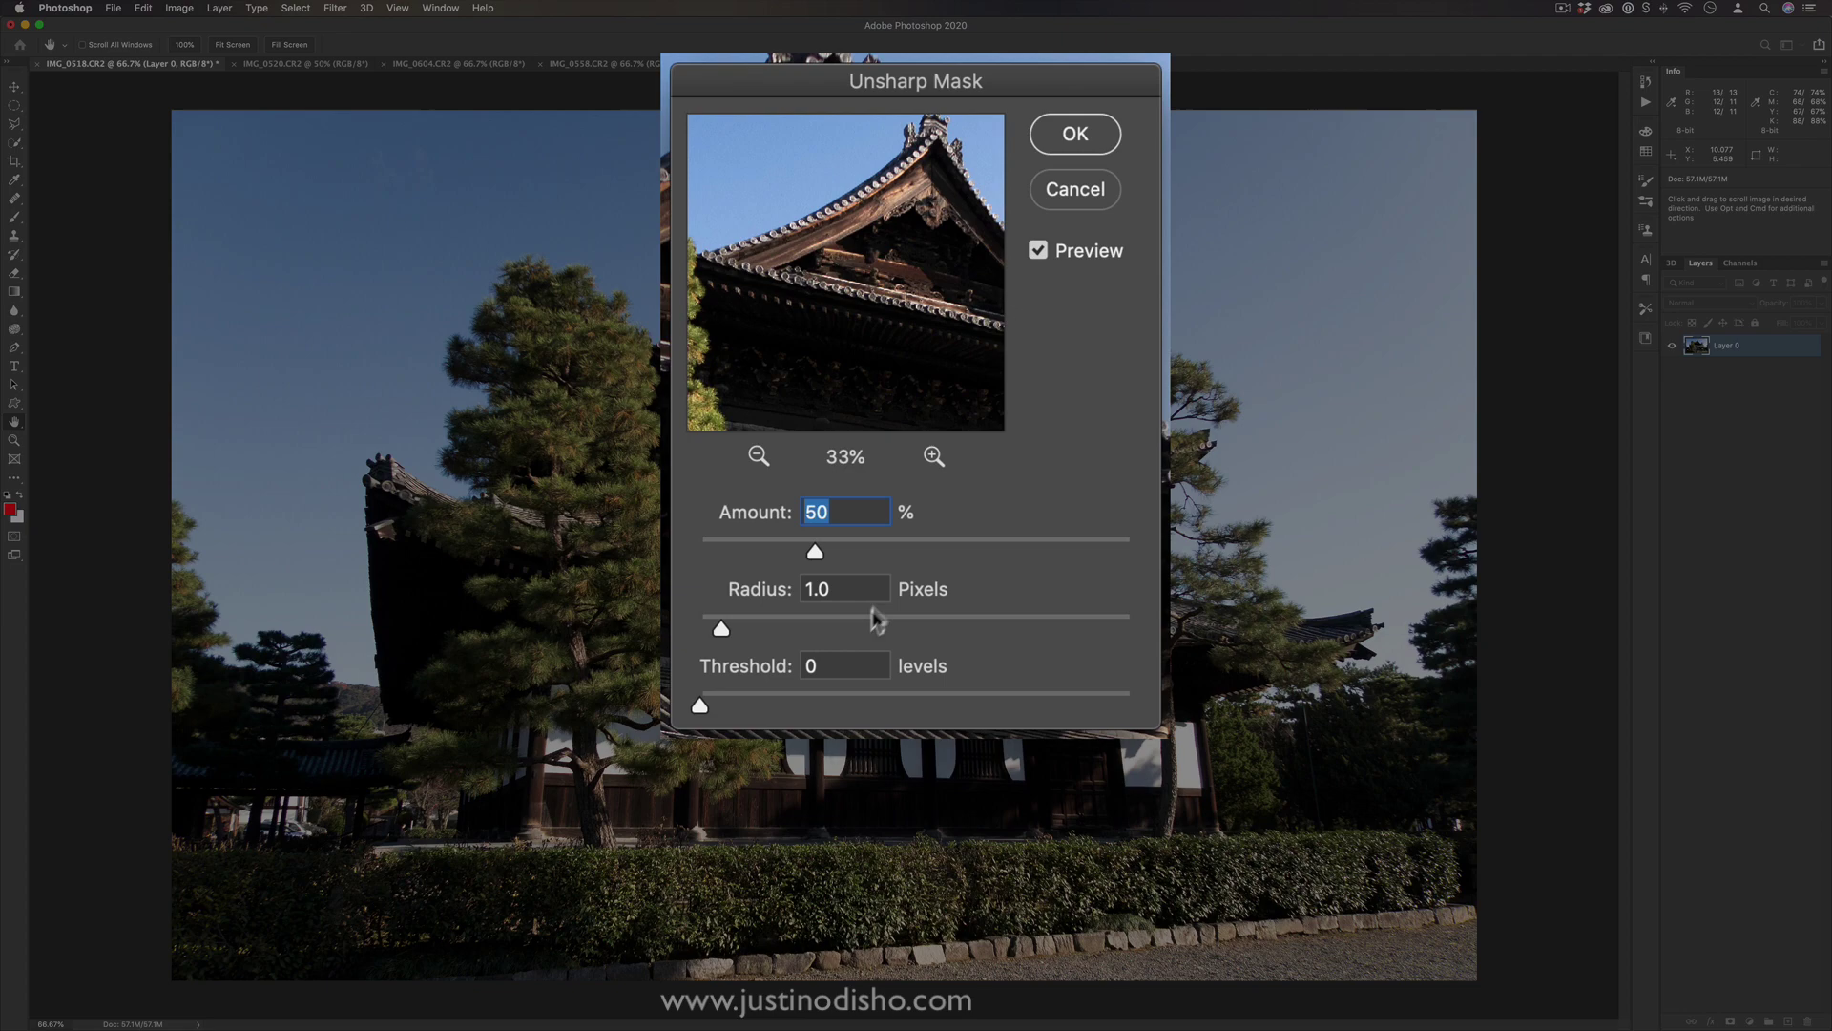
pyautogui.click(958, 544)
pyautogui.click(792, 552)
pyautogui.moveTo(792, 552); pyautogui.dragTo(925, 546)
# Try Radius from 9.3 to 555.6 px, bring it back down, lower Amount to 58% and adjust Threshold.
pyautogui.moveTo(798, 616); pyautogui.dragTo(863, 618)
pyautogui.click(1229, 616)
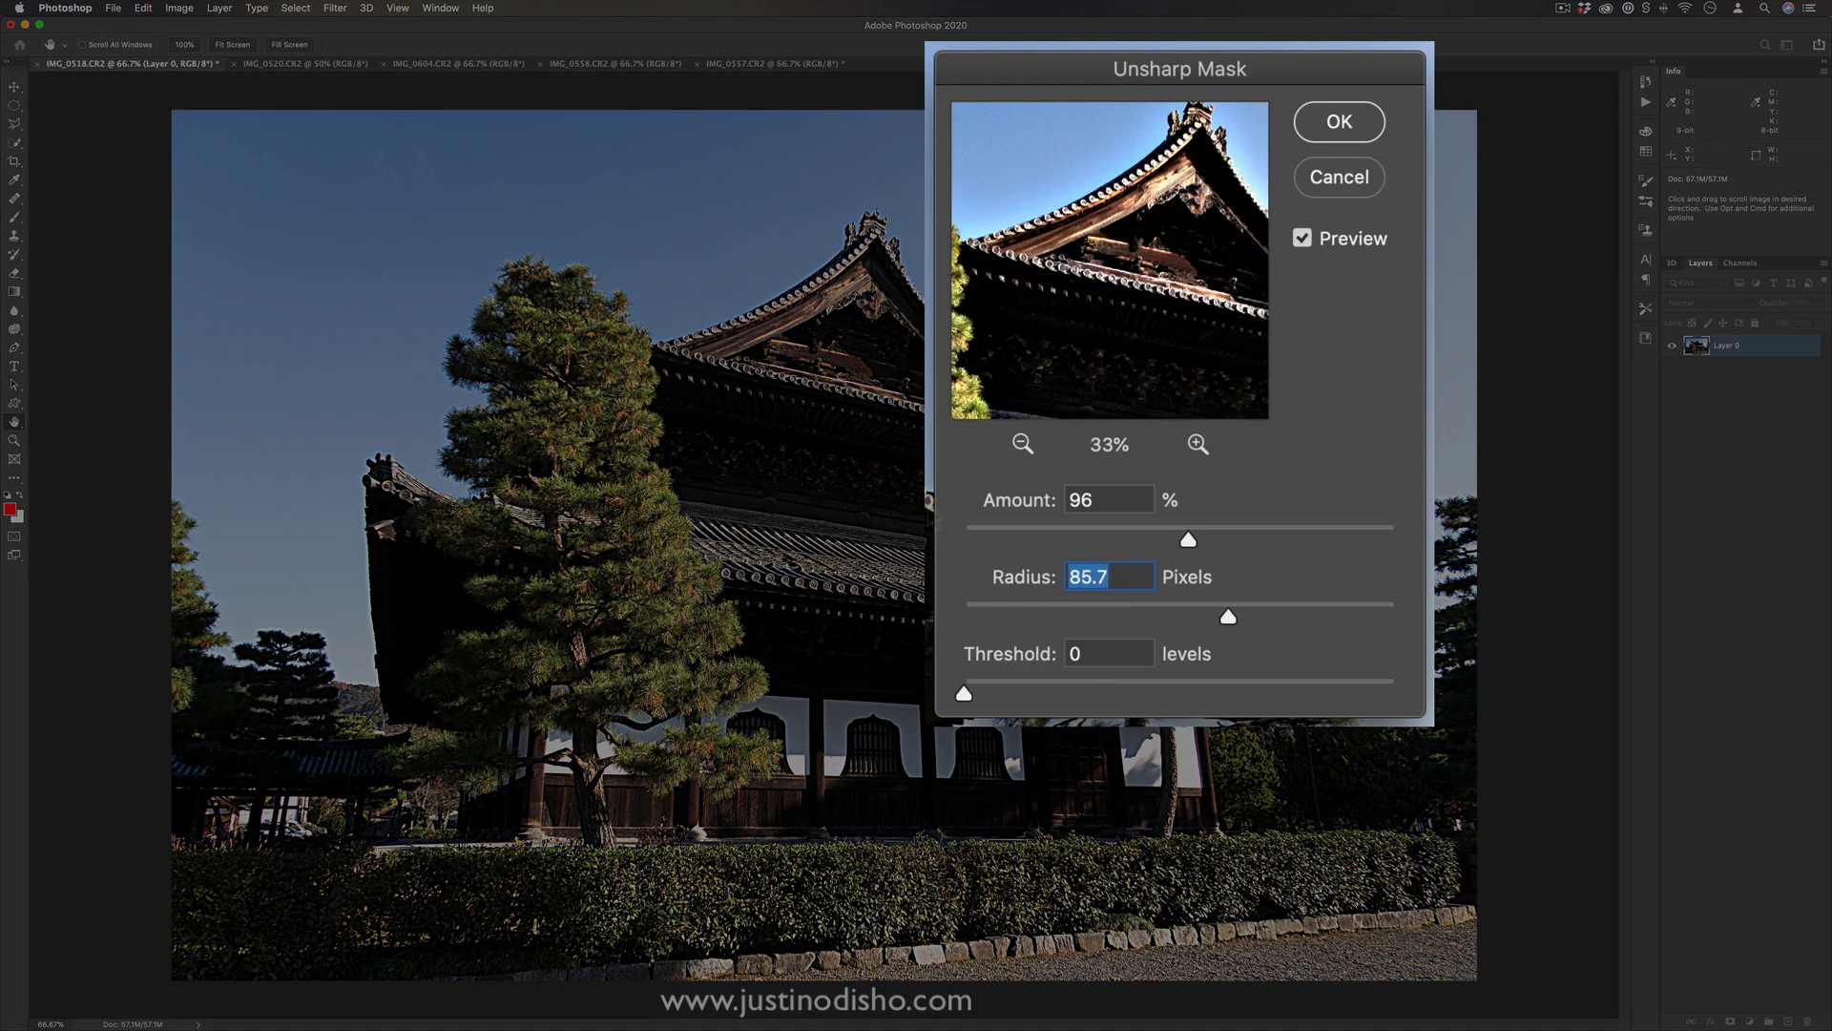
pyautogui.click(1351, 611)
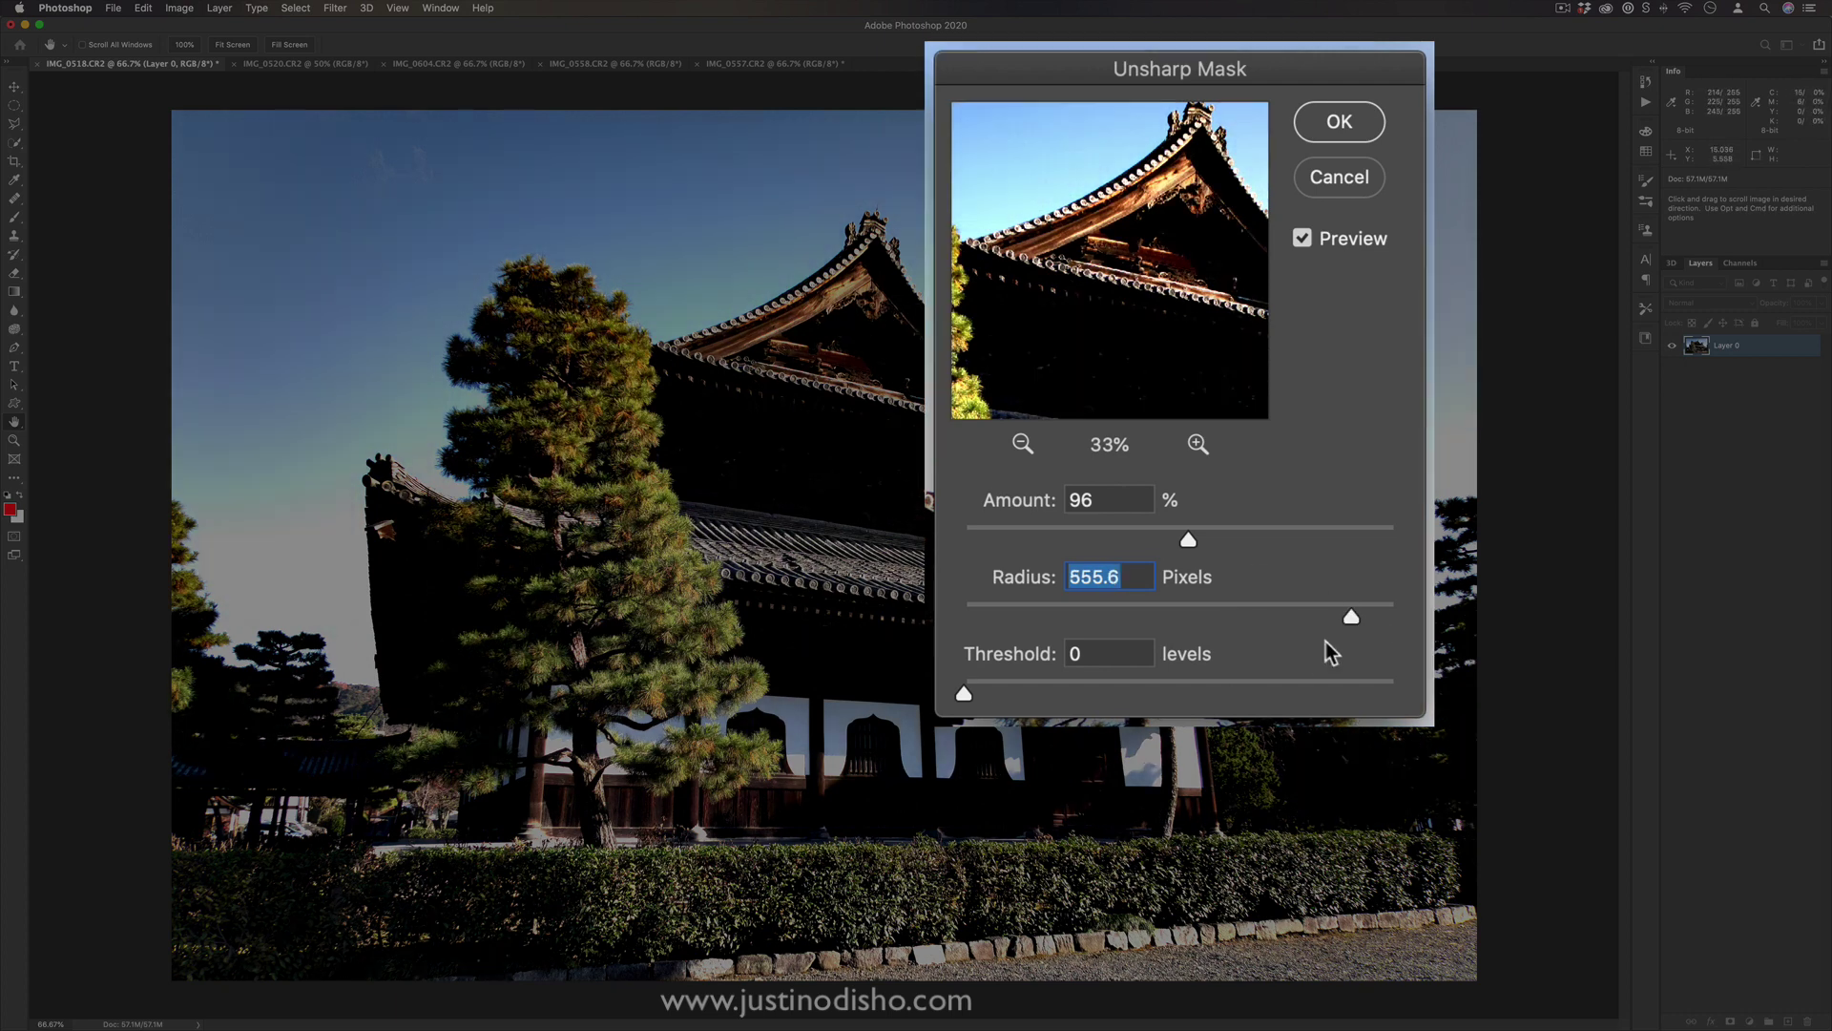
pyautogui.moveTo(1241, 615); pyautogui.dragTo(1105, 615)
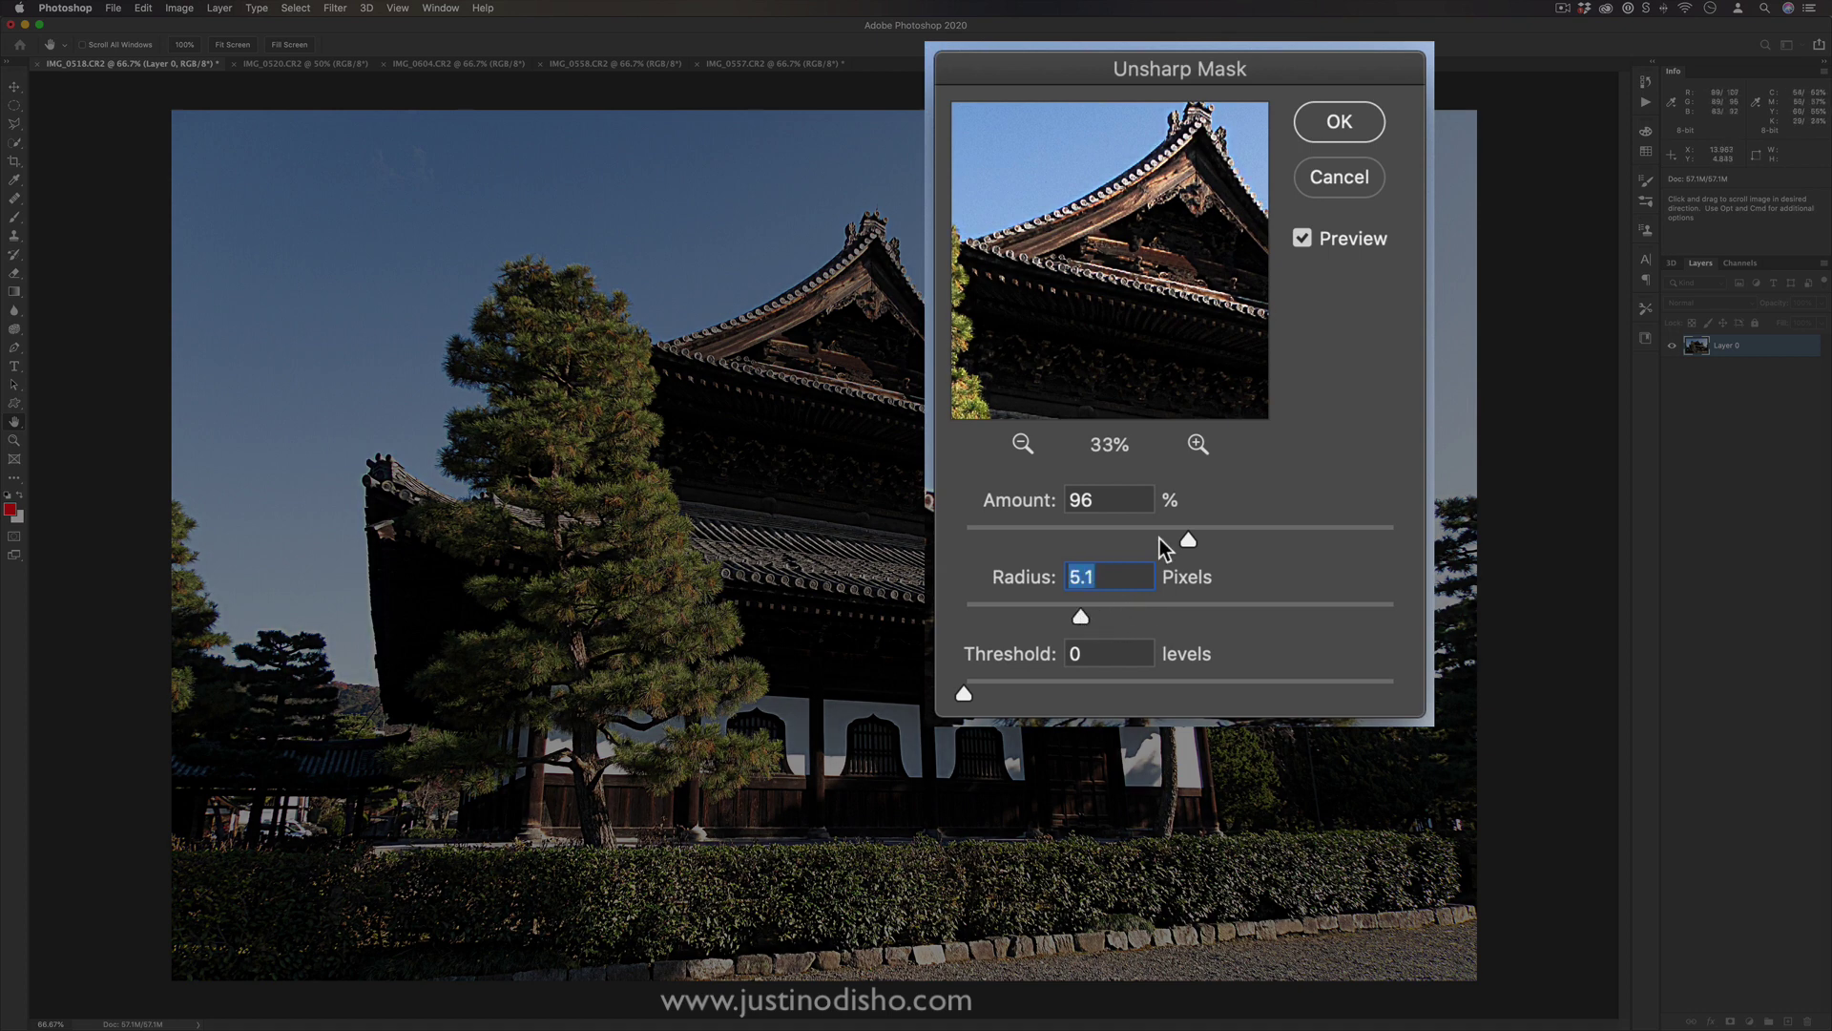
pyautogui.moveTo(1161, 538)
pyautogui.mouseDown()
pyautogui.moveTo(1074, 541)
pyautogui.moveTo(1153, 532)
pyautogui.mouseUp()
pyautogui.moveTo(1034, 686); pyautogui.dragTo(970, 692)
pyautogui.moveTo(1131, 523); pyautogui.dragTo(1215, 526)
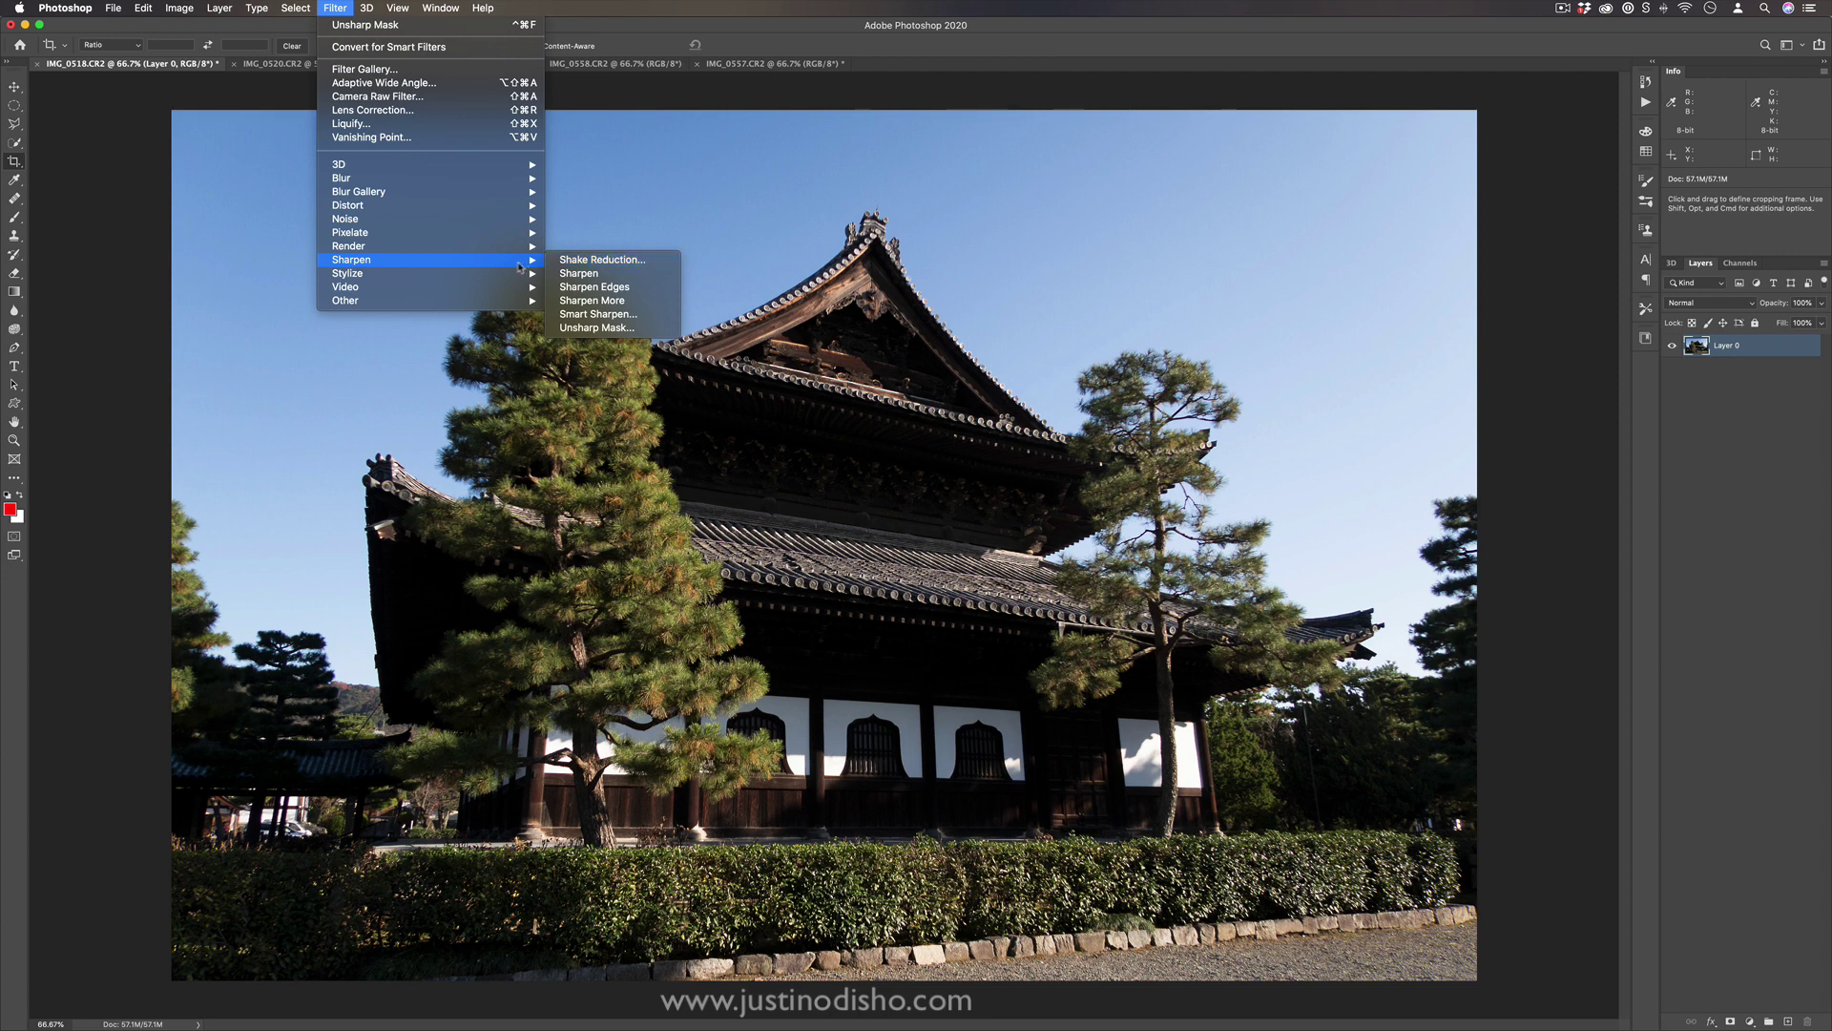
# Show the Stylize filter submenu listing Diffuse, Emboss and Wind.
pyautogui.moveTo(514, 276)
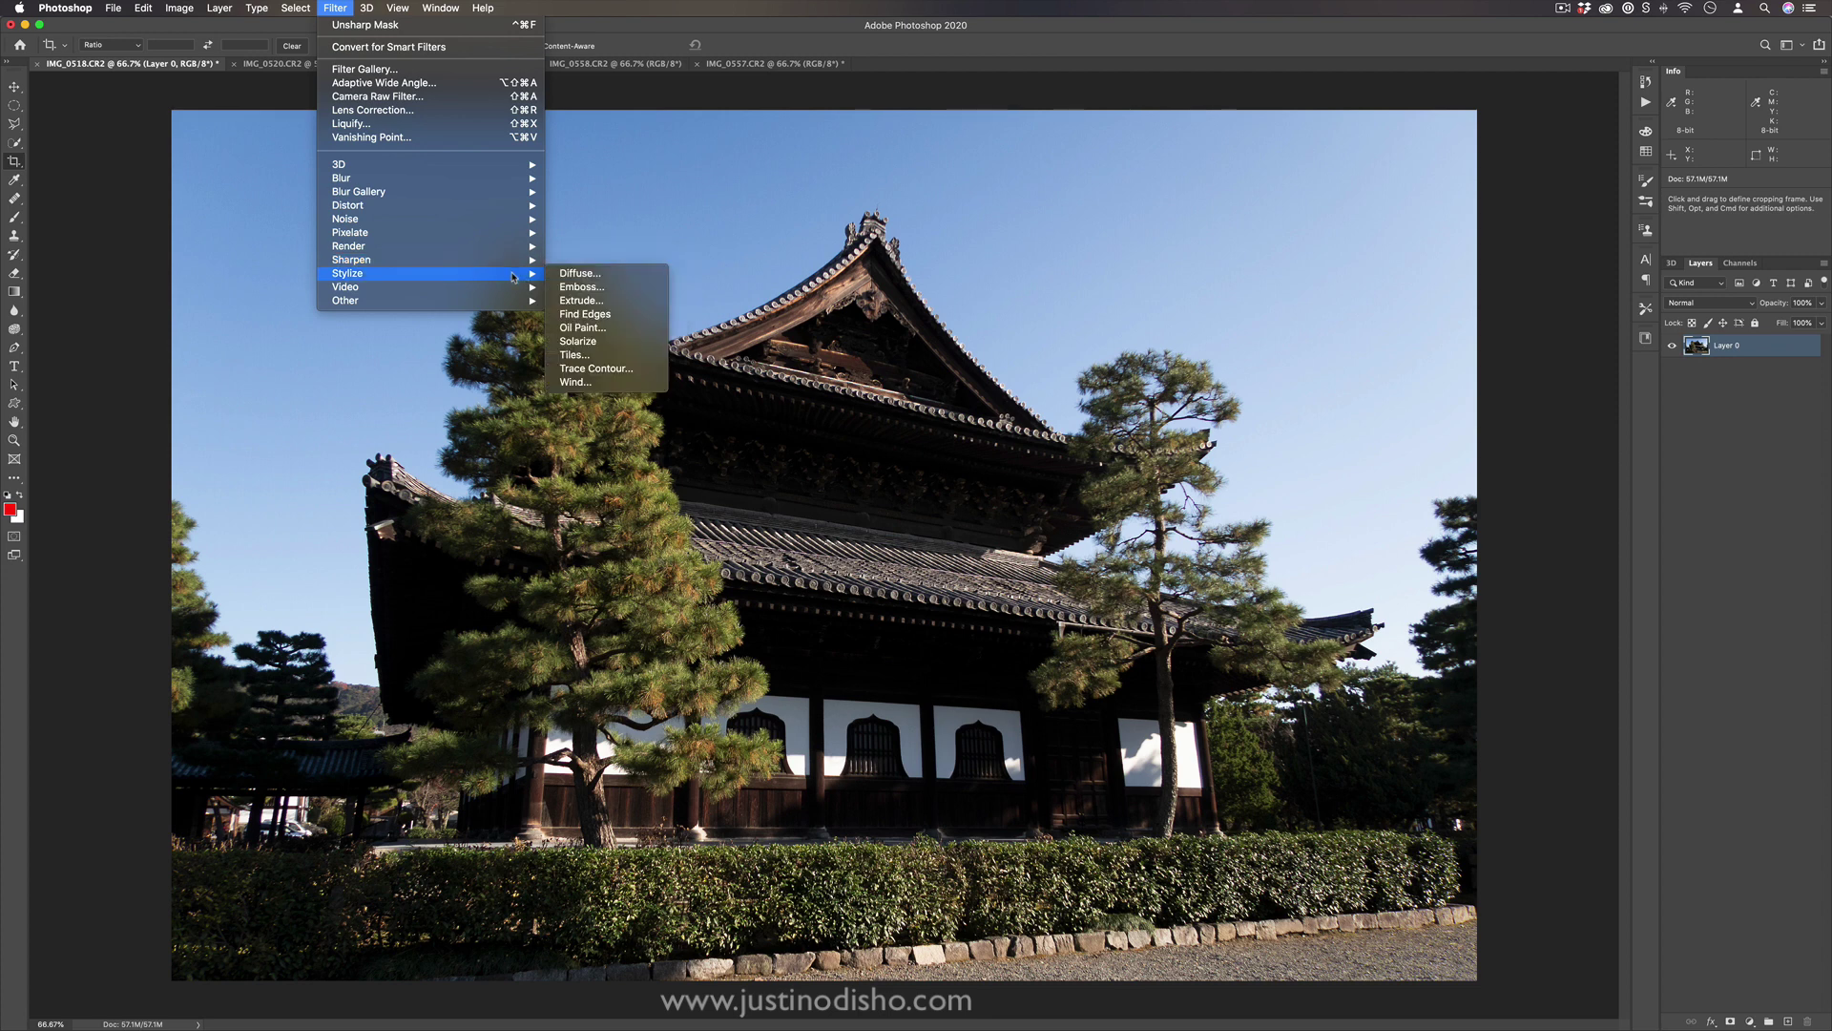